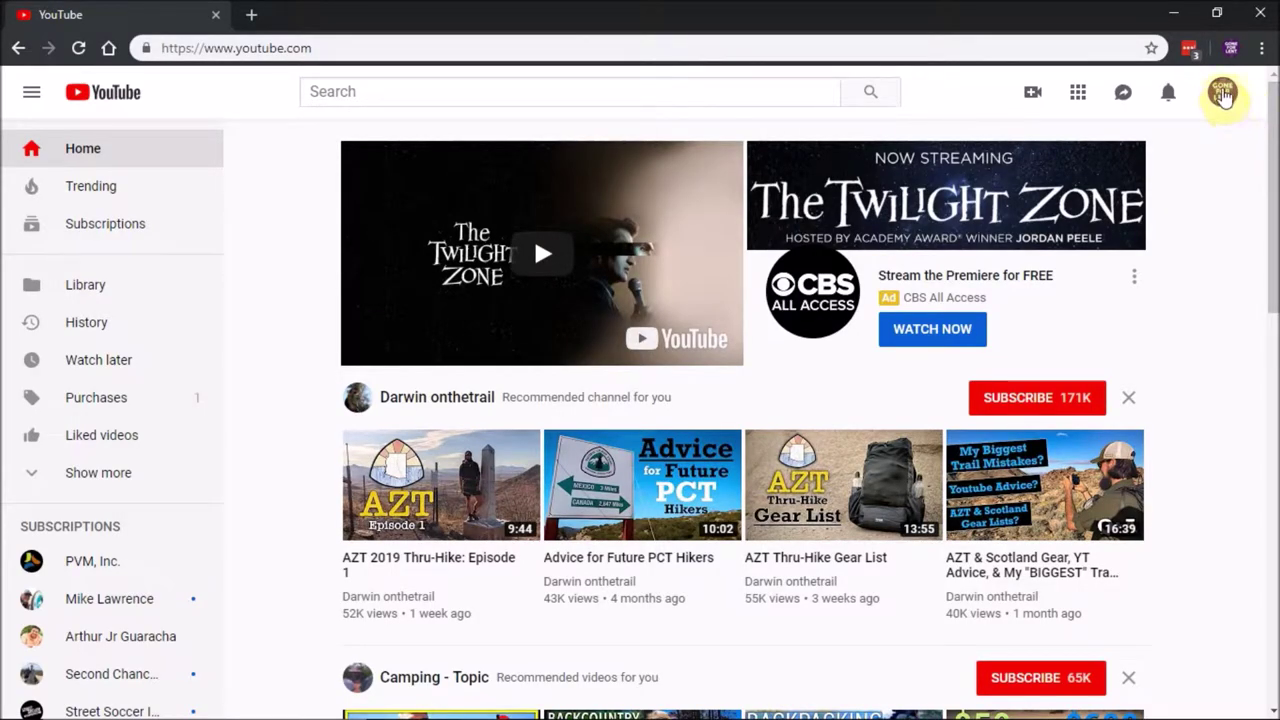
Open the Audio Library in the channel's Creator Studio
click(1223, 95)
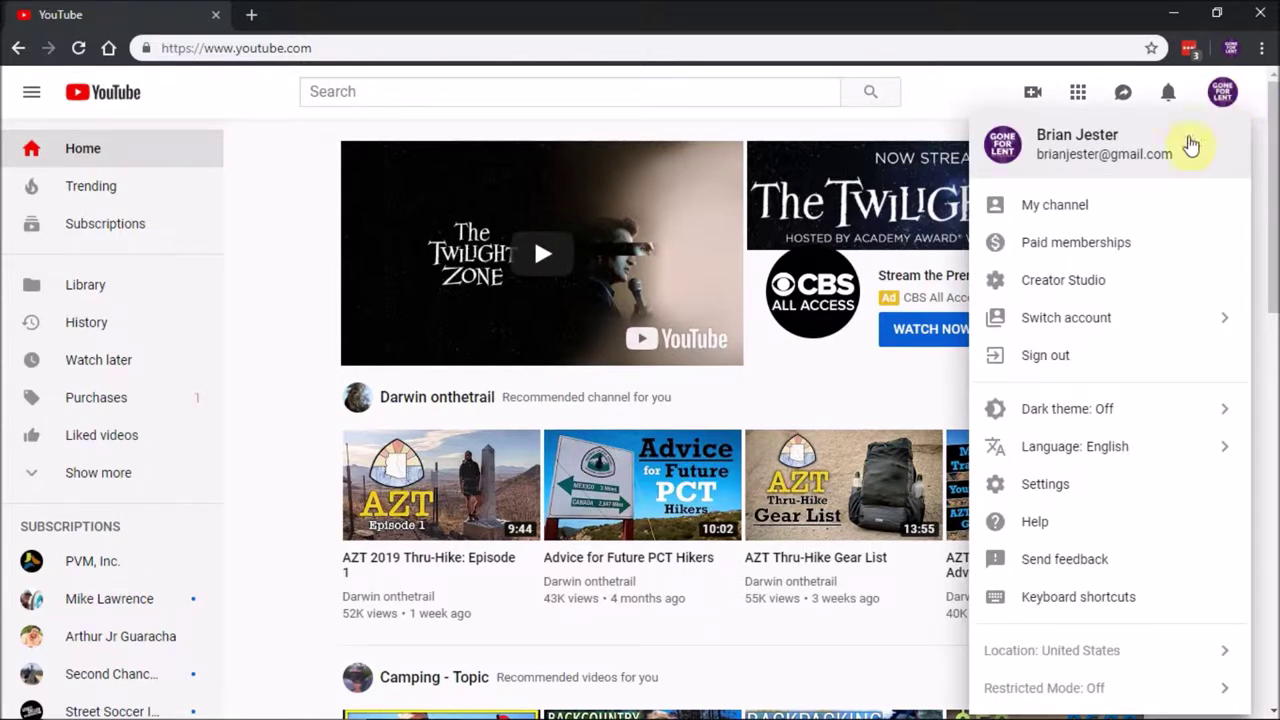
click(1060, 285)
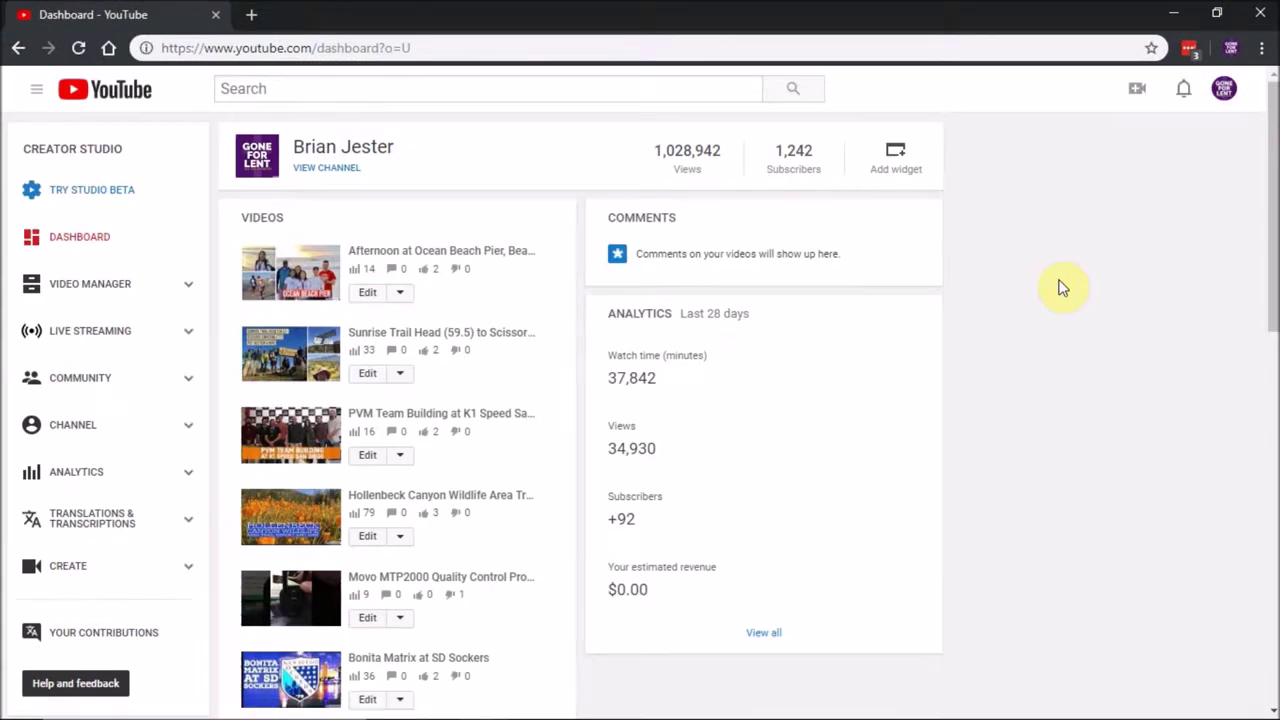
click(78, 574)
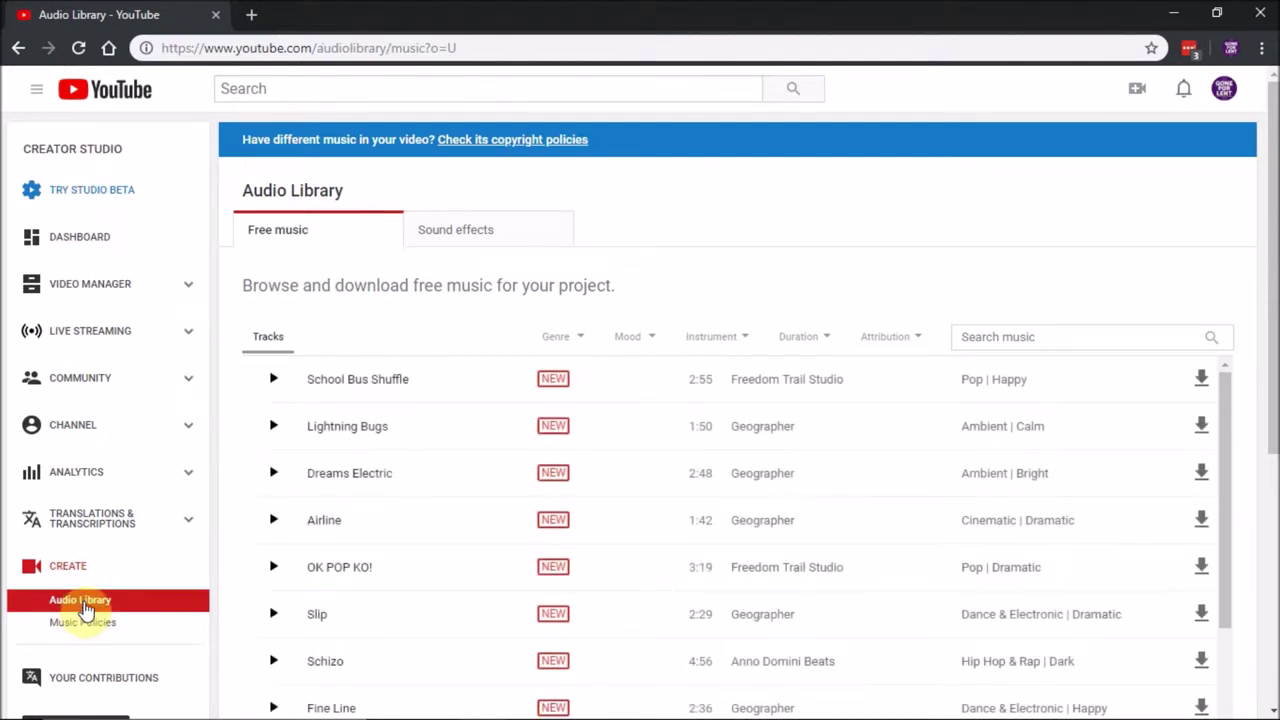
click(85, 606)
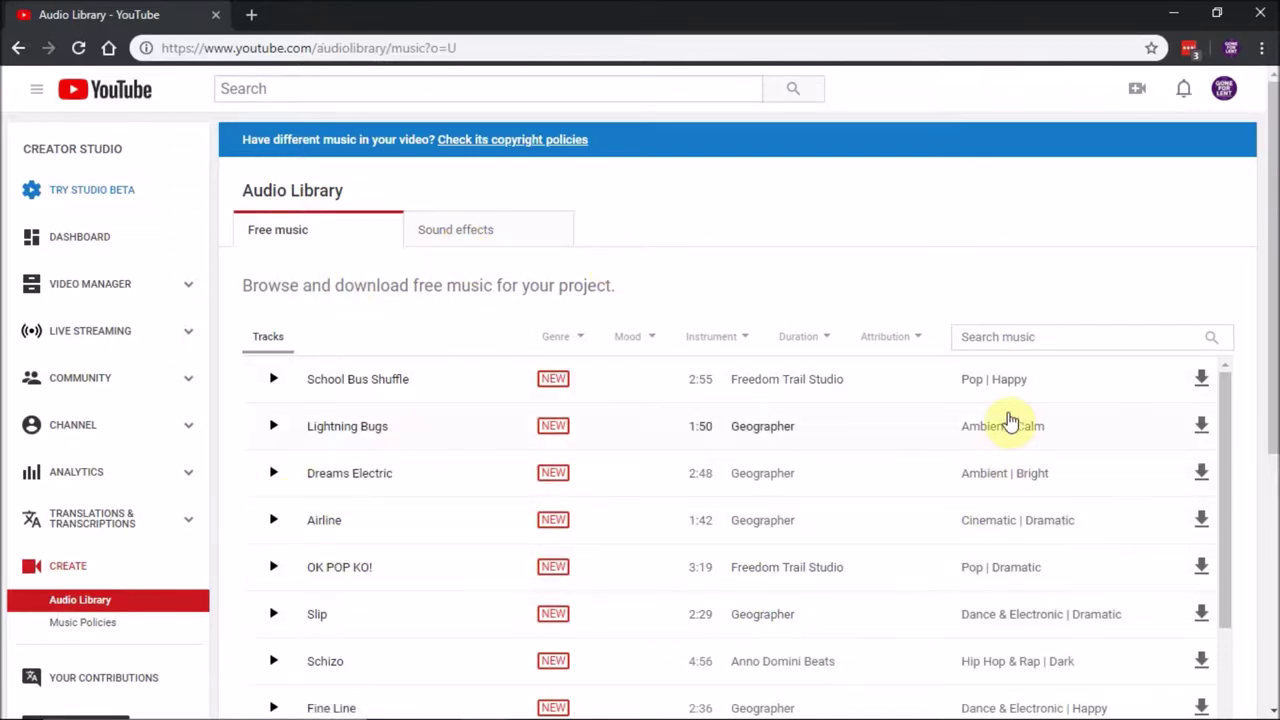
Filter the free music to tracks with attribution required and select the licence credit text of the track Transcend
click(913, 343)
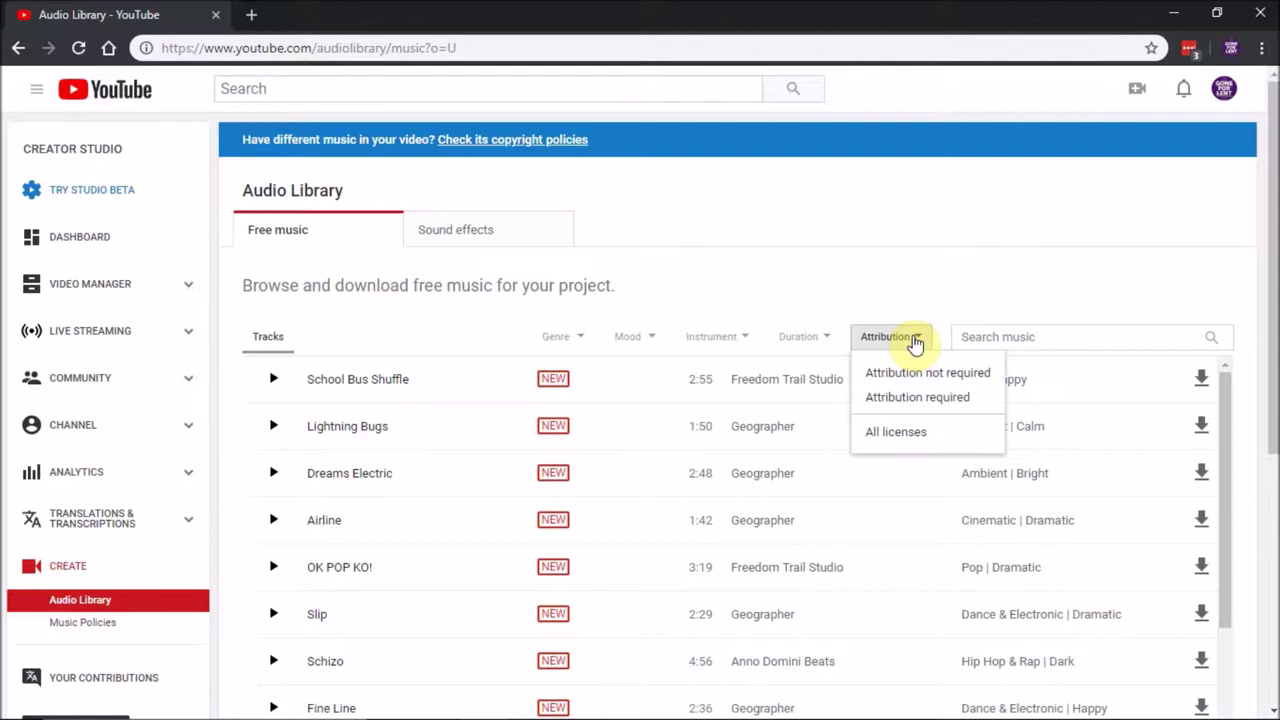
click(921, 405)
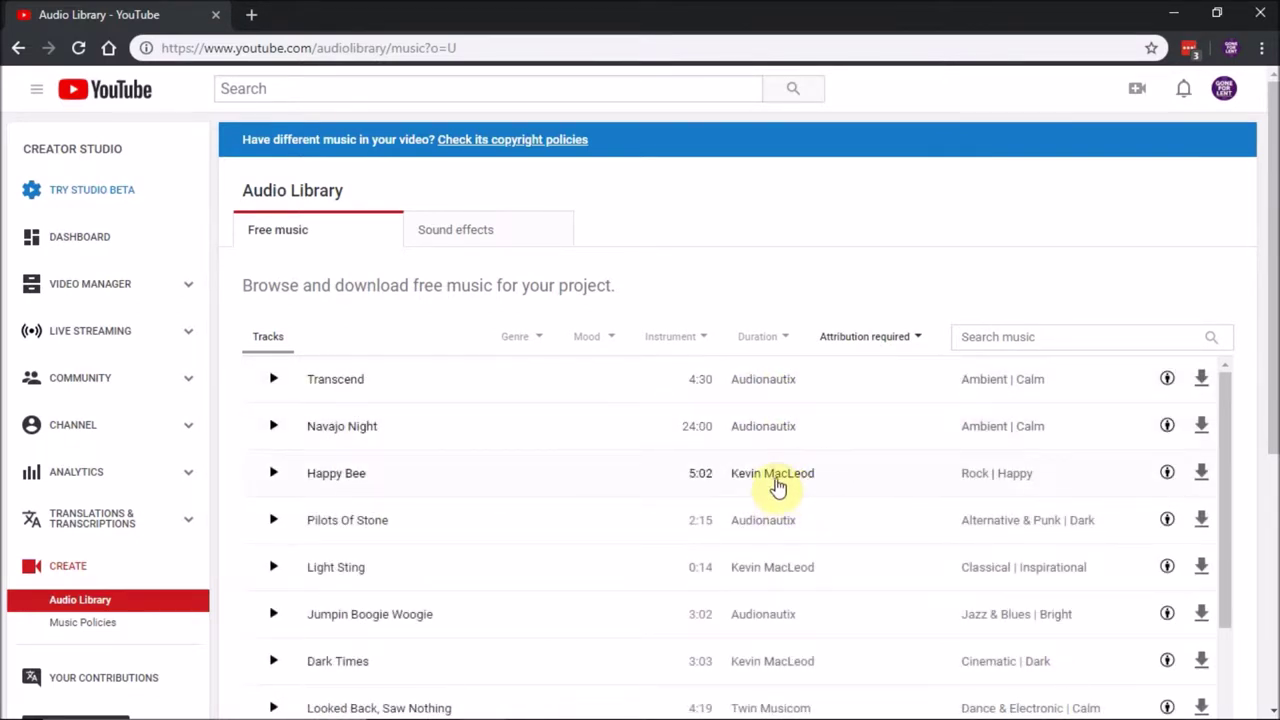
click(761, 386)
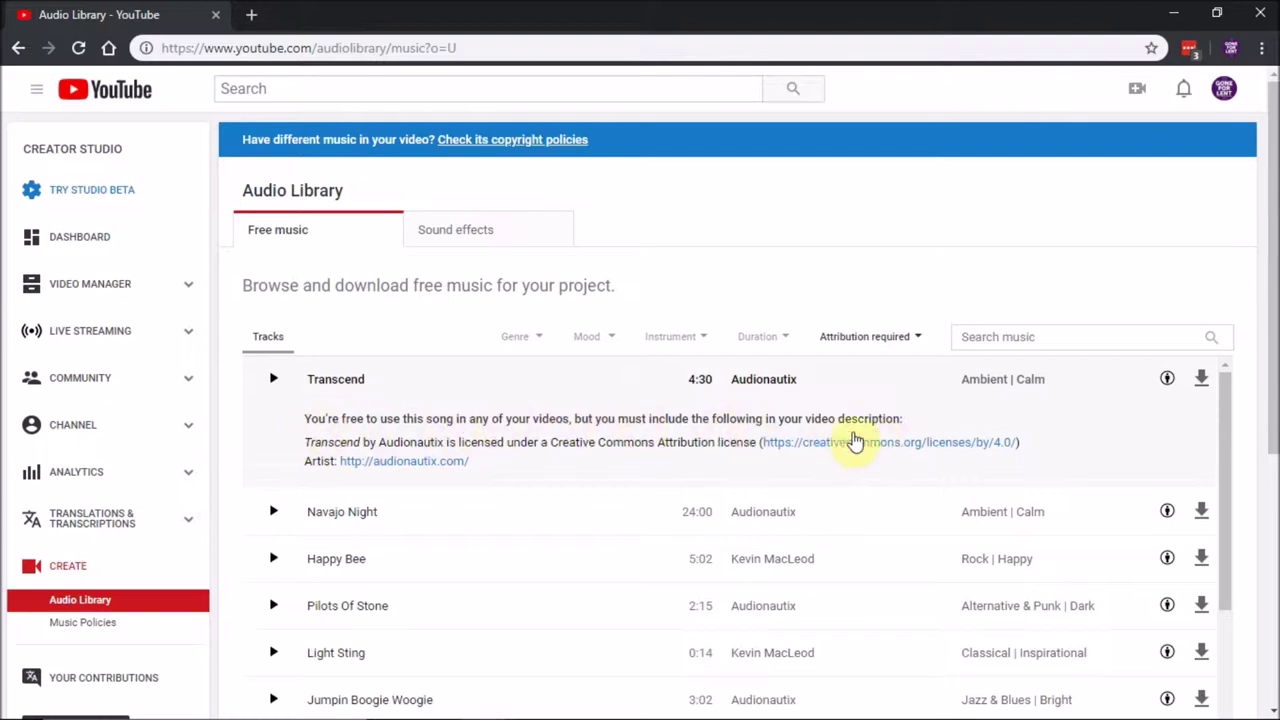
mouse_move(295, 438)
mouse_down()
mouse_move(510, 478)
mouse_move(486, 463)
mouse_move(305, 447)
mouse_up()
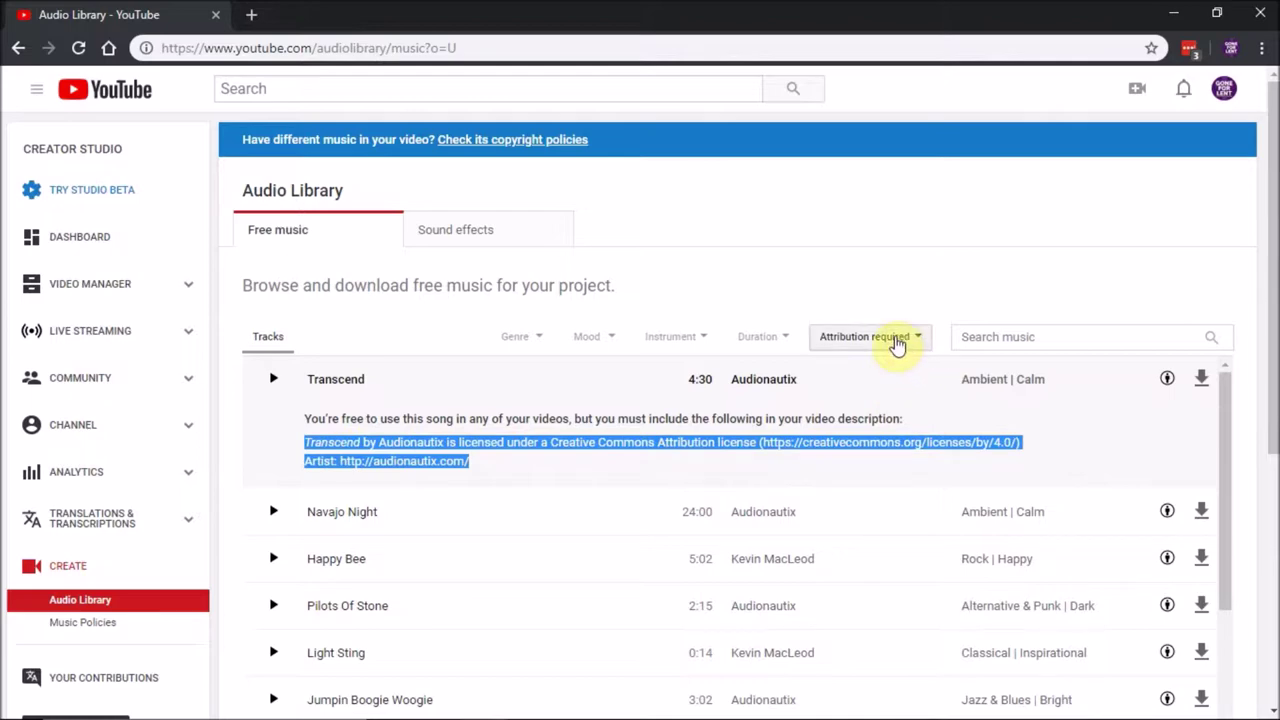
Filter the free music to Country & Folk tracks with a Bright mood and attribution not required
click(890, 336)
click(898, 375)
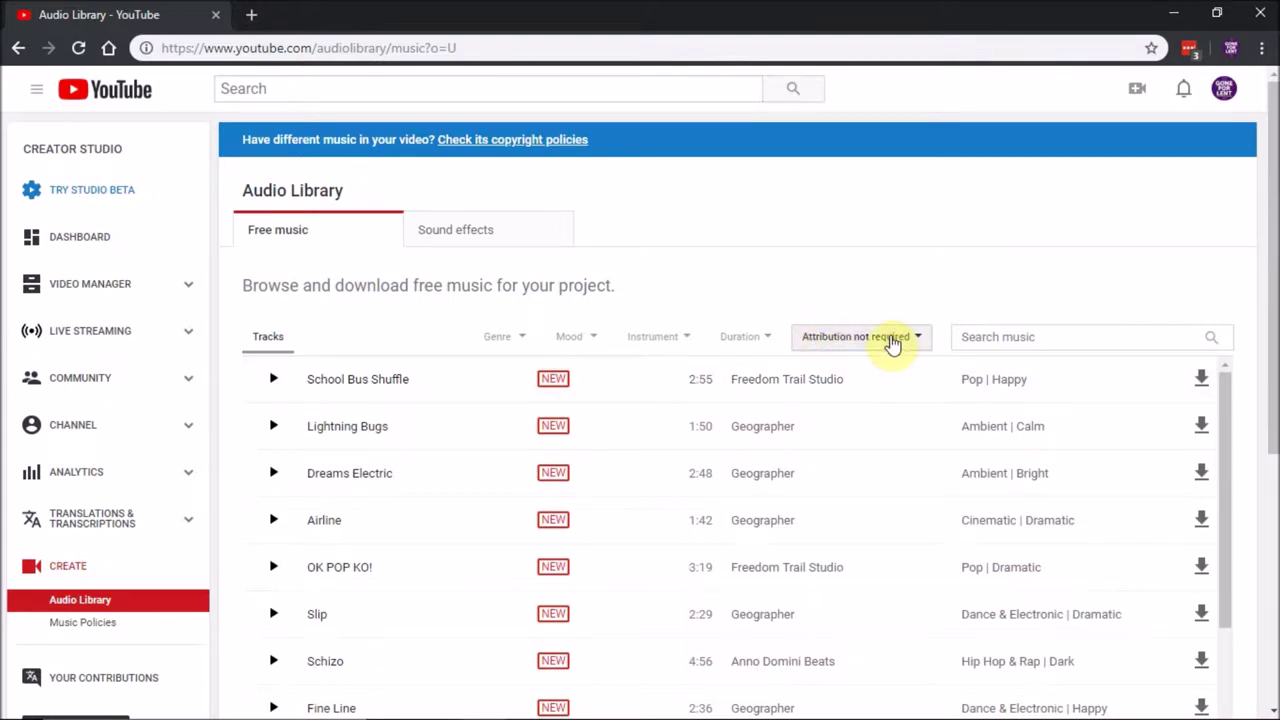
click(523, 340)
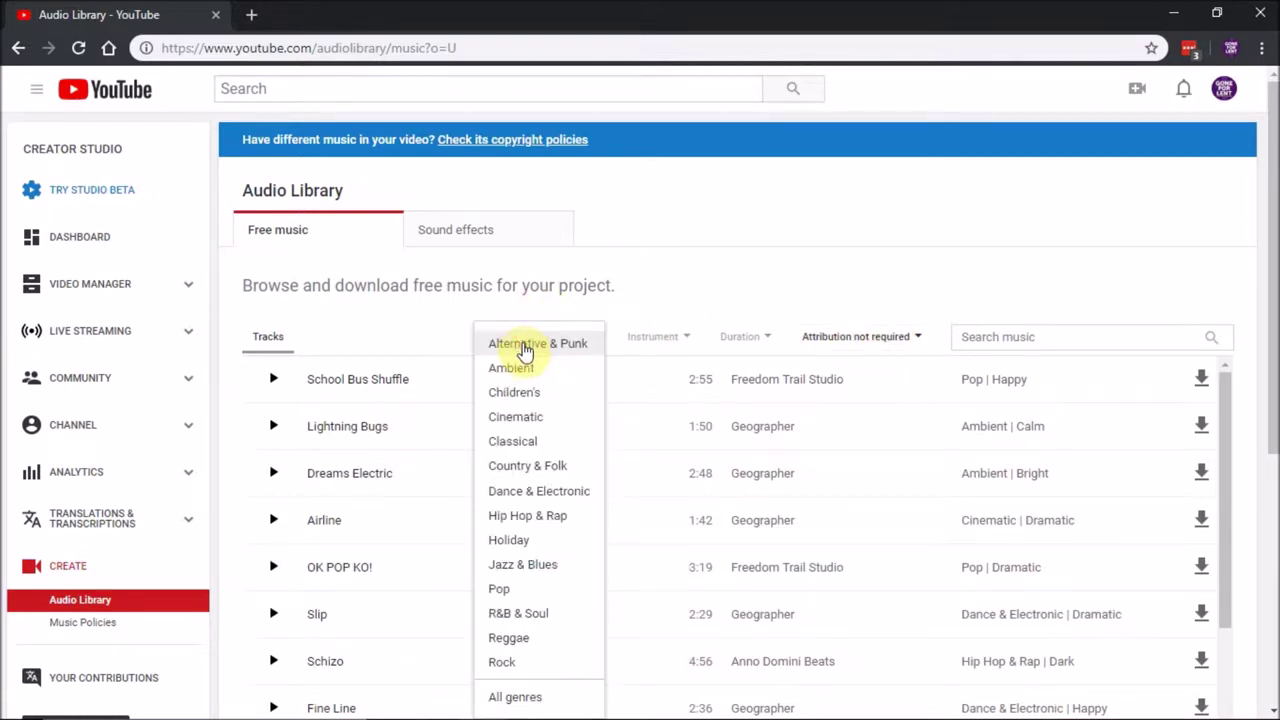
click(530, 472)
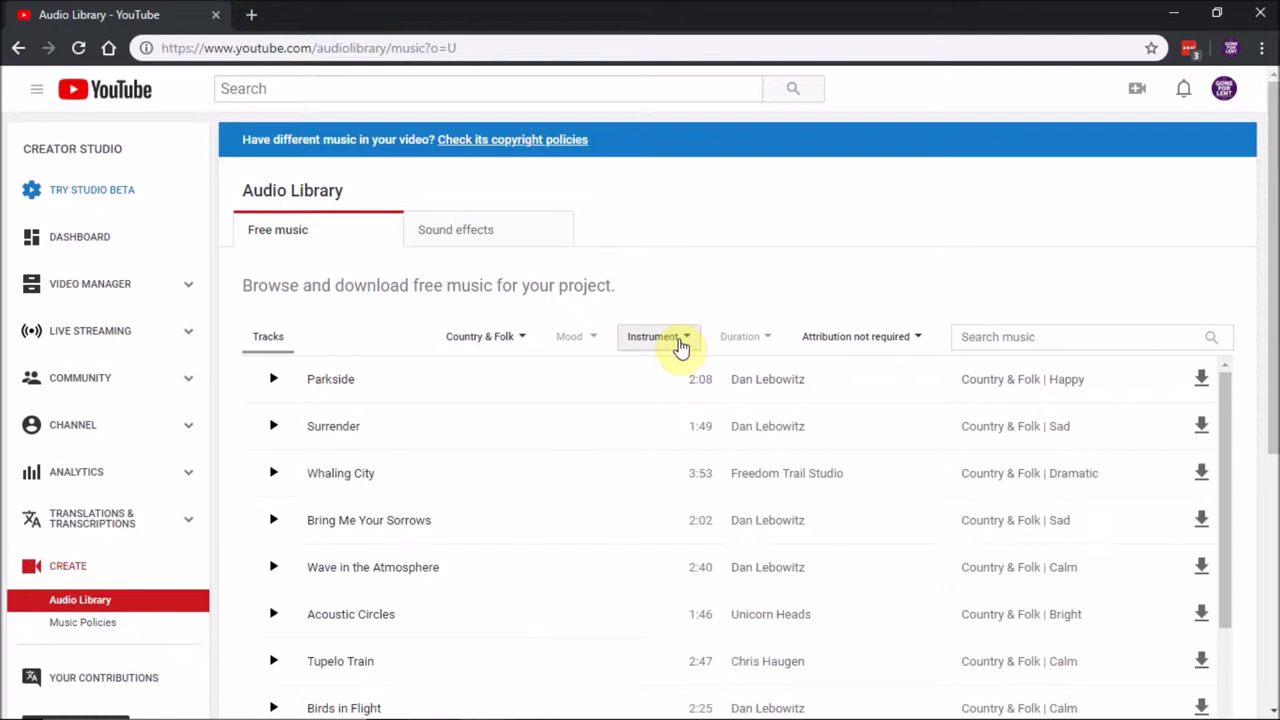
click(590, 343)
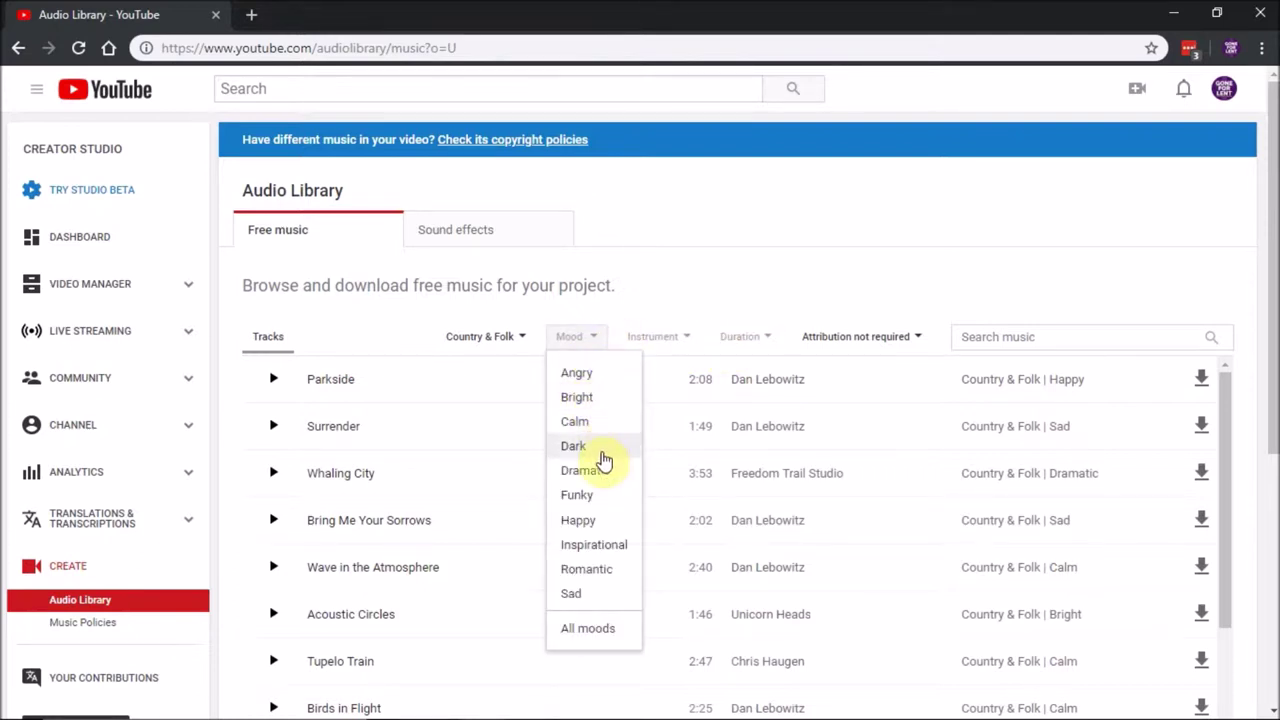
click(577, 398)
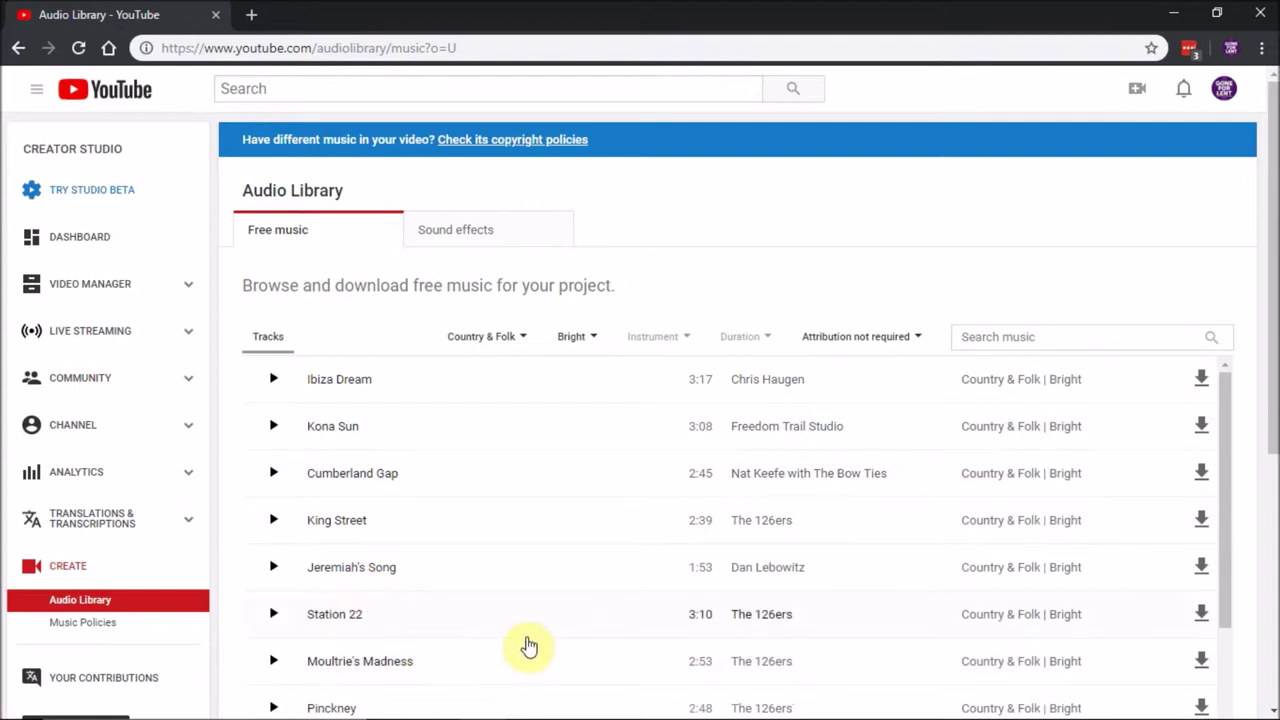
Preview the track Michigan Greens from the filtered list
scroll(553, 536, down, 2)
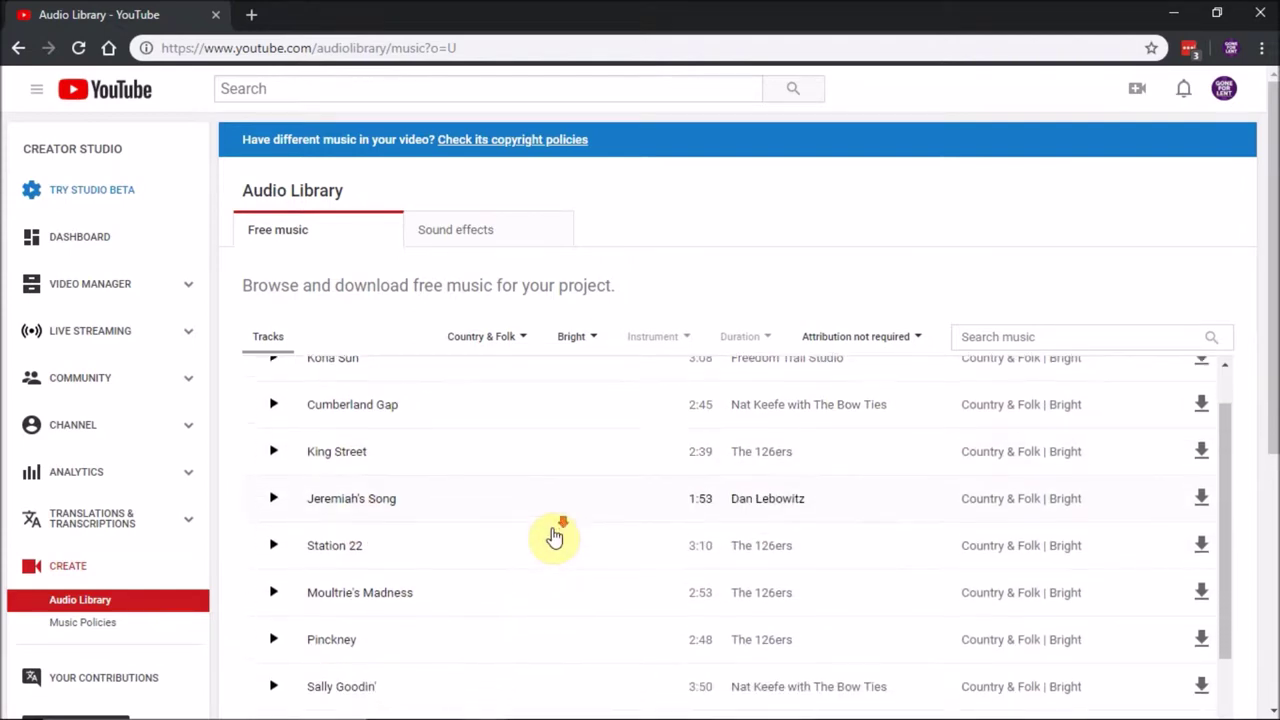
scroll(553, 537, down, 3)
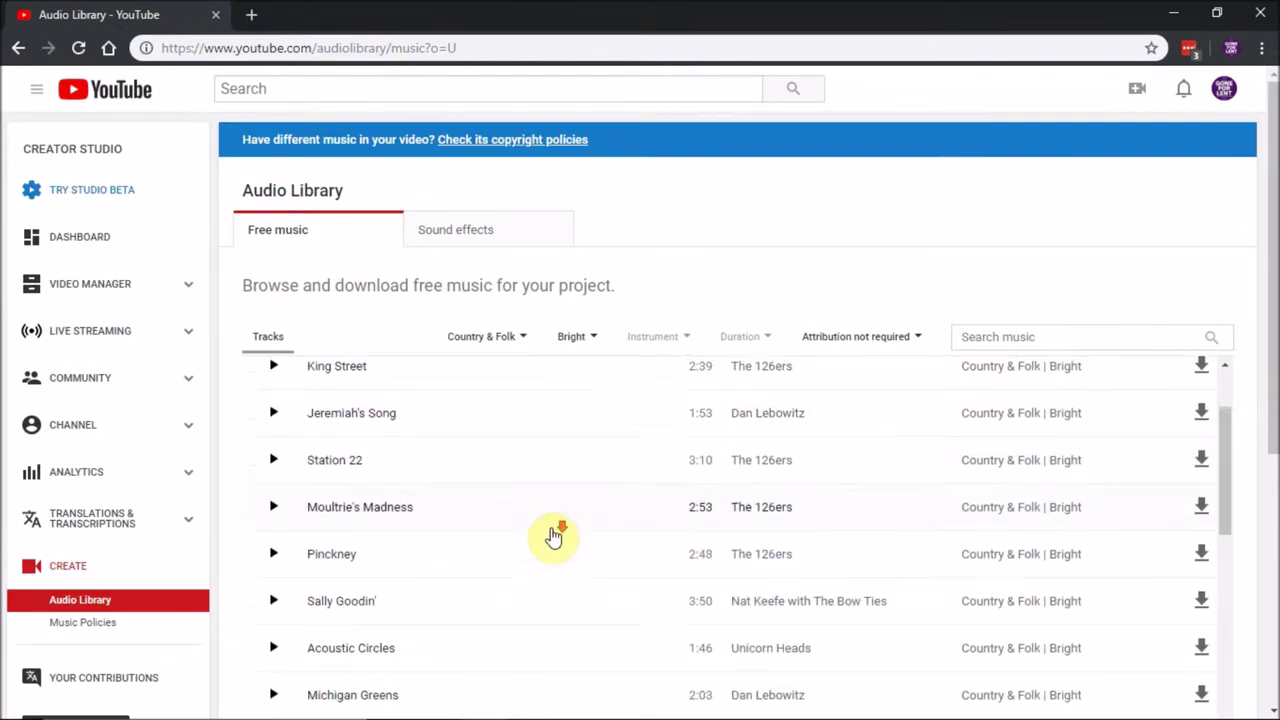
scroll(553, 537, down, 1)
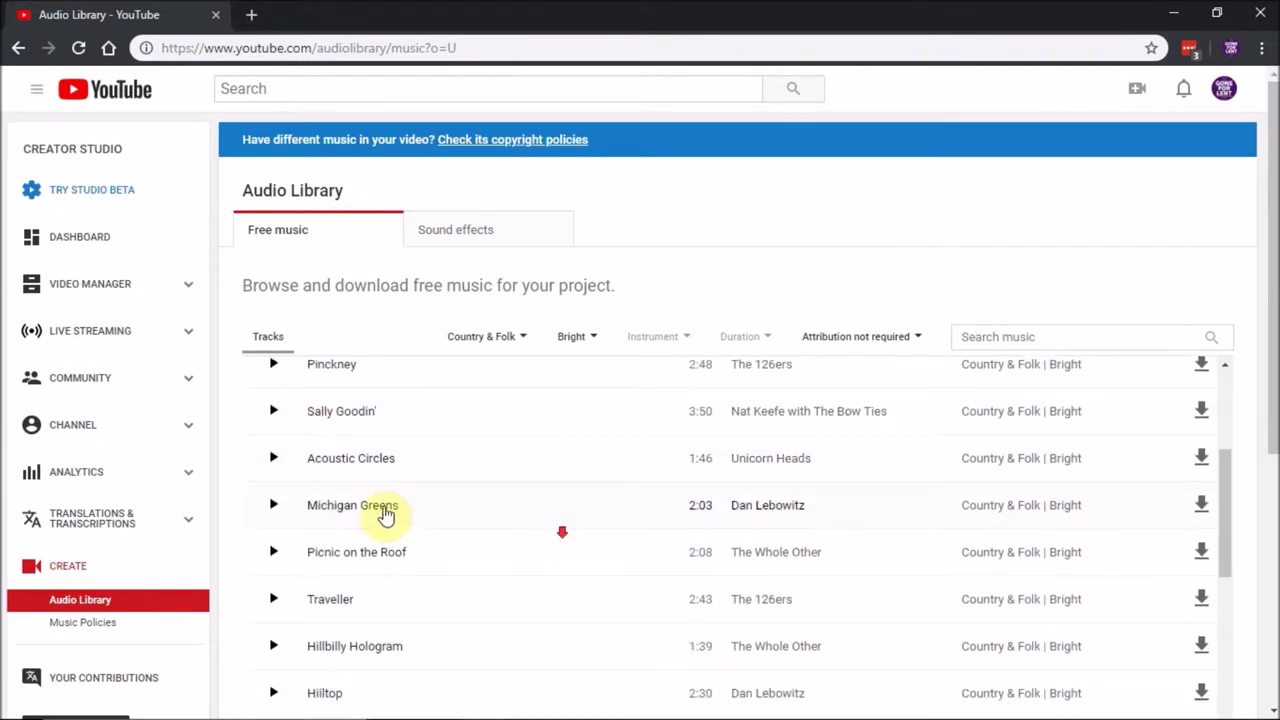
click(274, 505)
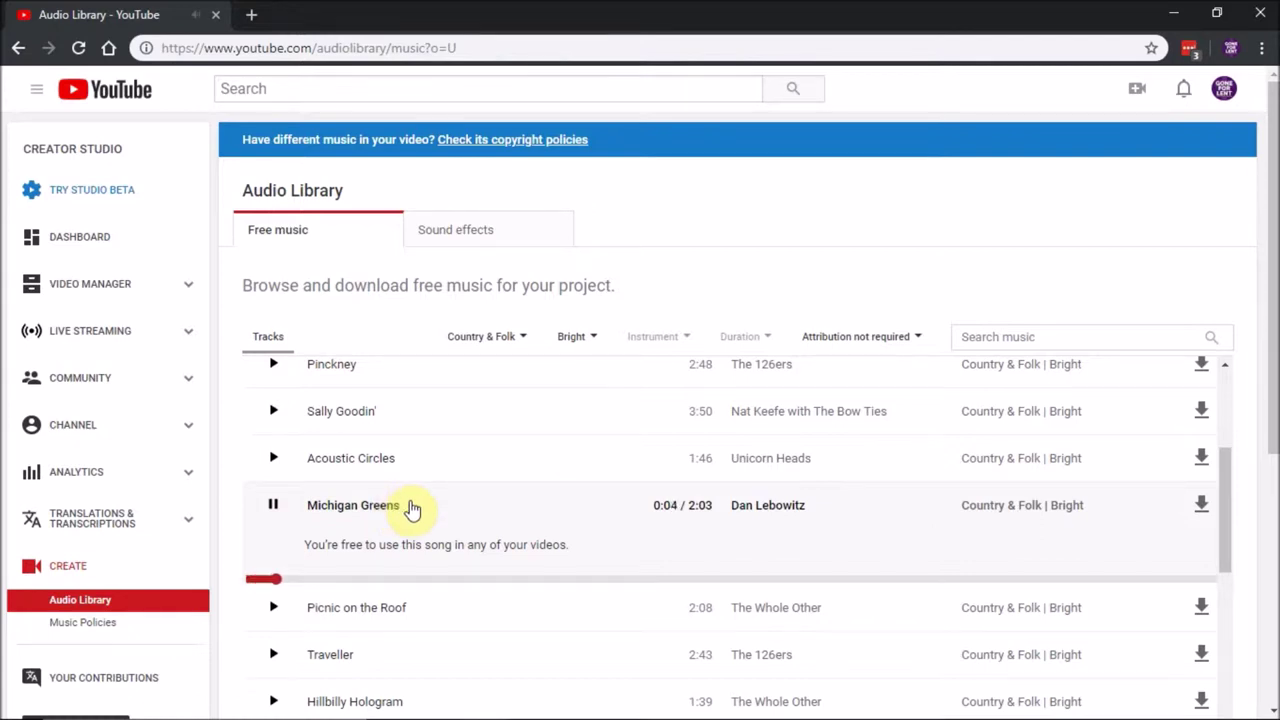
Preview the track Traveller further down the list, and stop its playback
scroll(413, 510, down, 3)
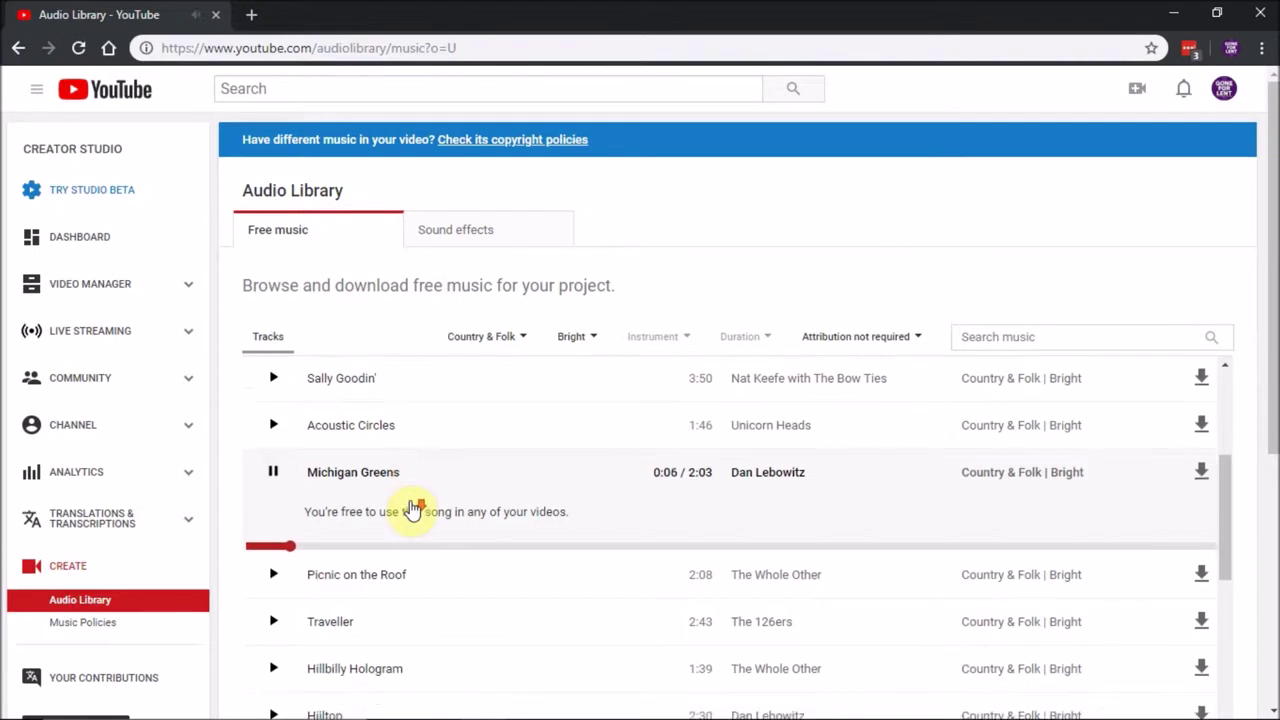
scroll(411, 509, down, 2)
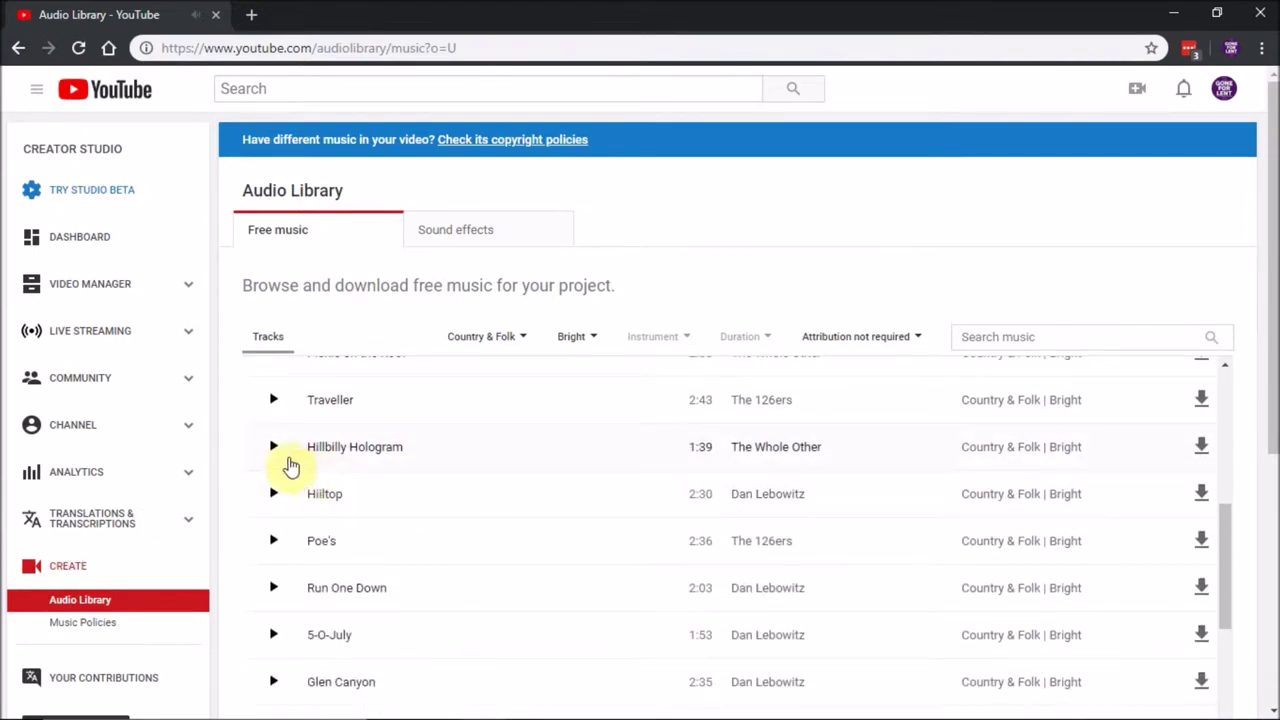
click(274, 401)
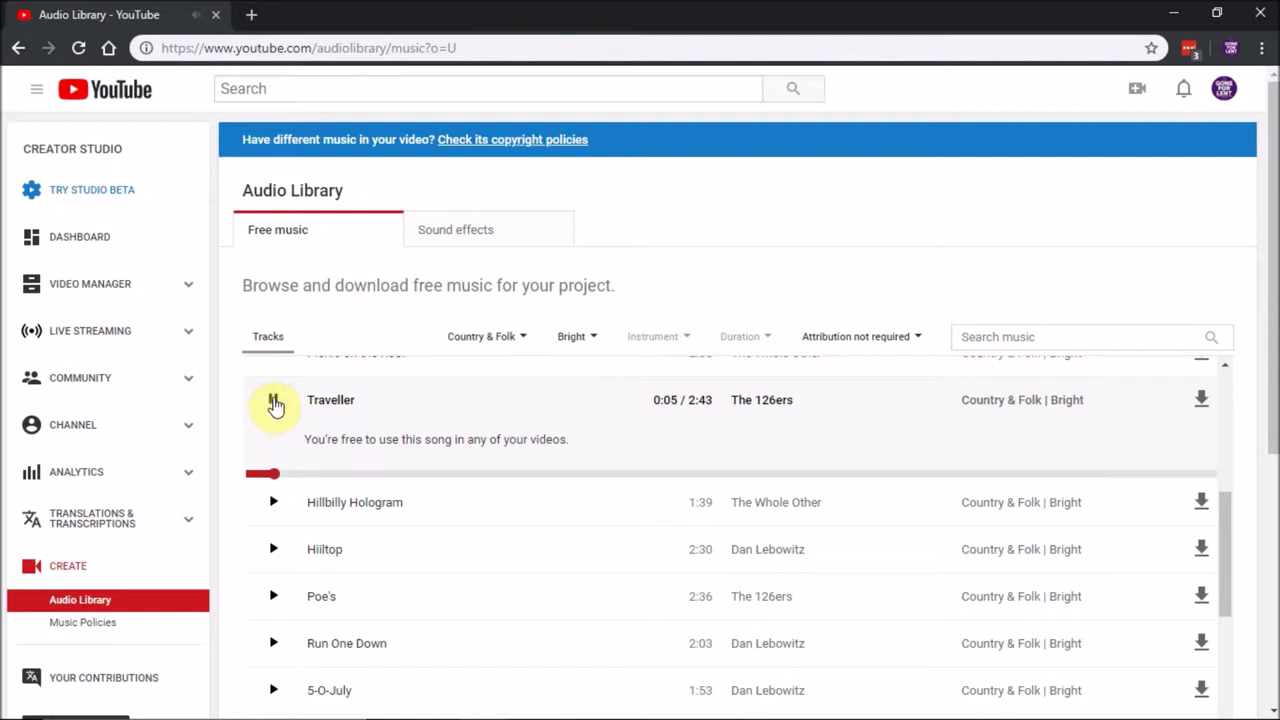
click(274, 402)
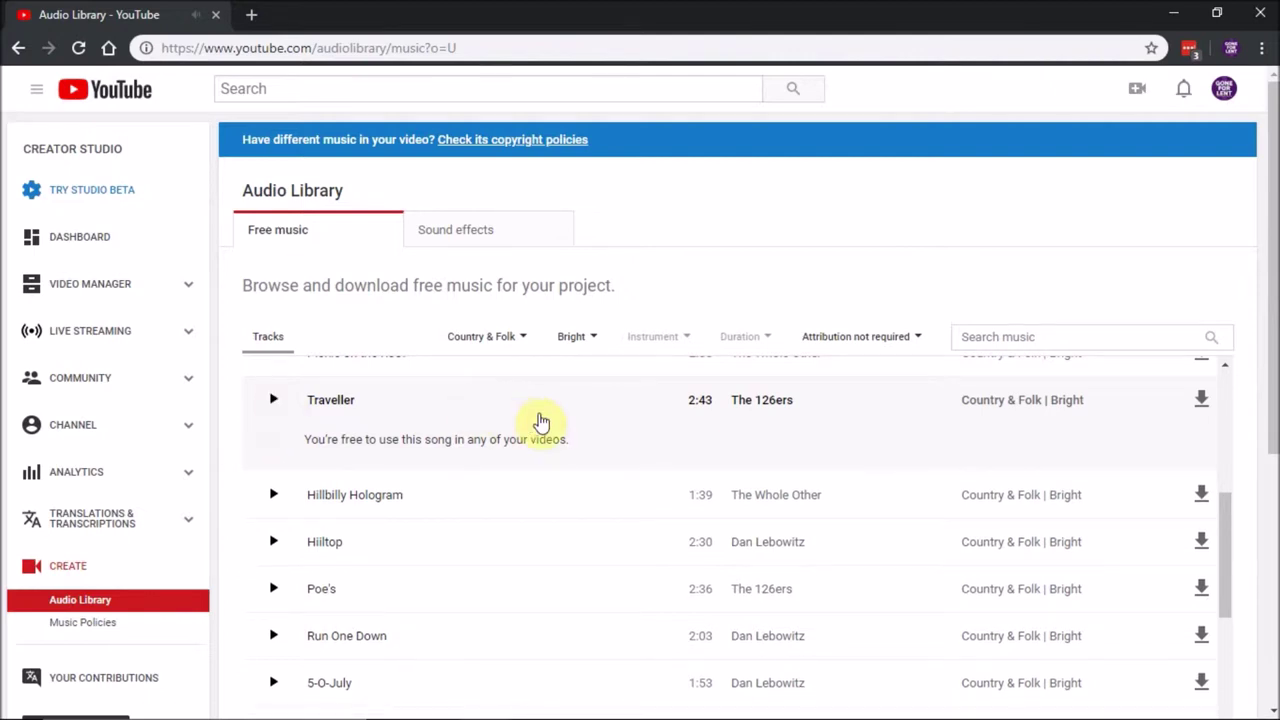
Review the available instrument and duration filter options without choosing any
scroll(685, 442, up, 1)
scroll(685, 442, up, 3)
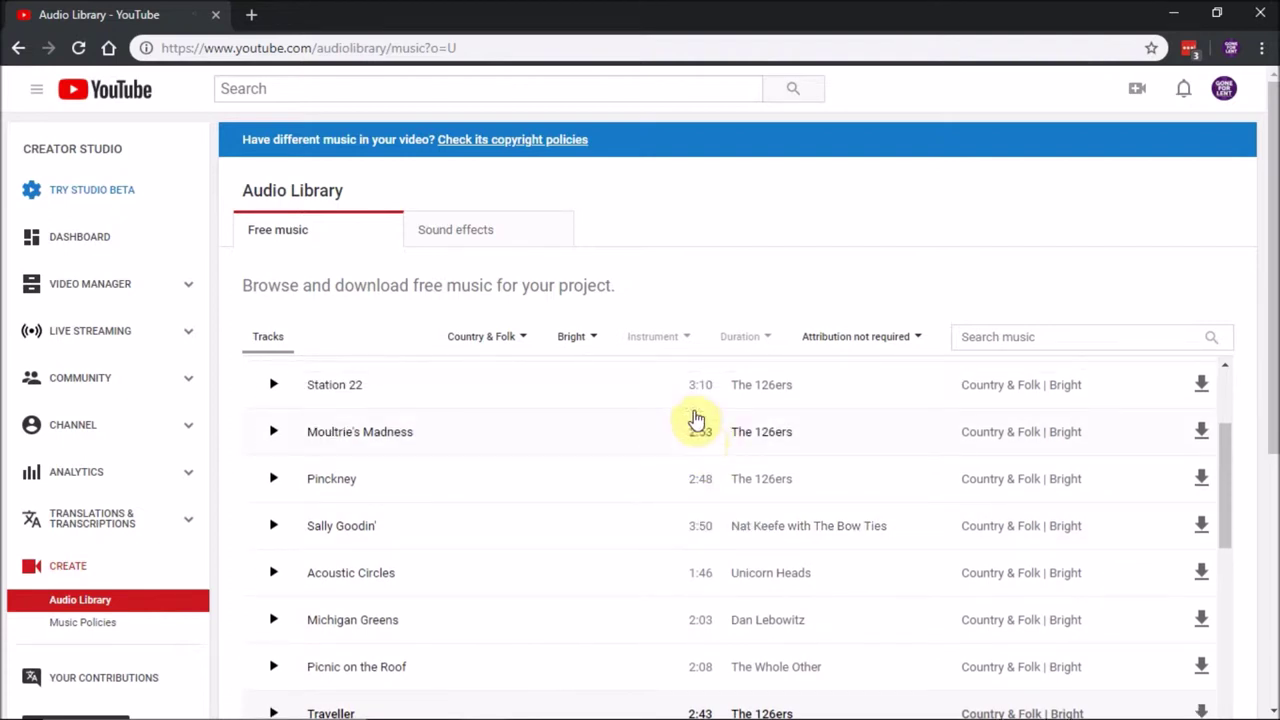
click(676, 338)
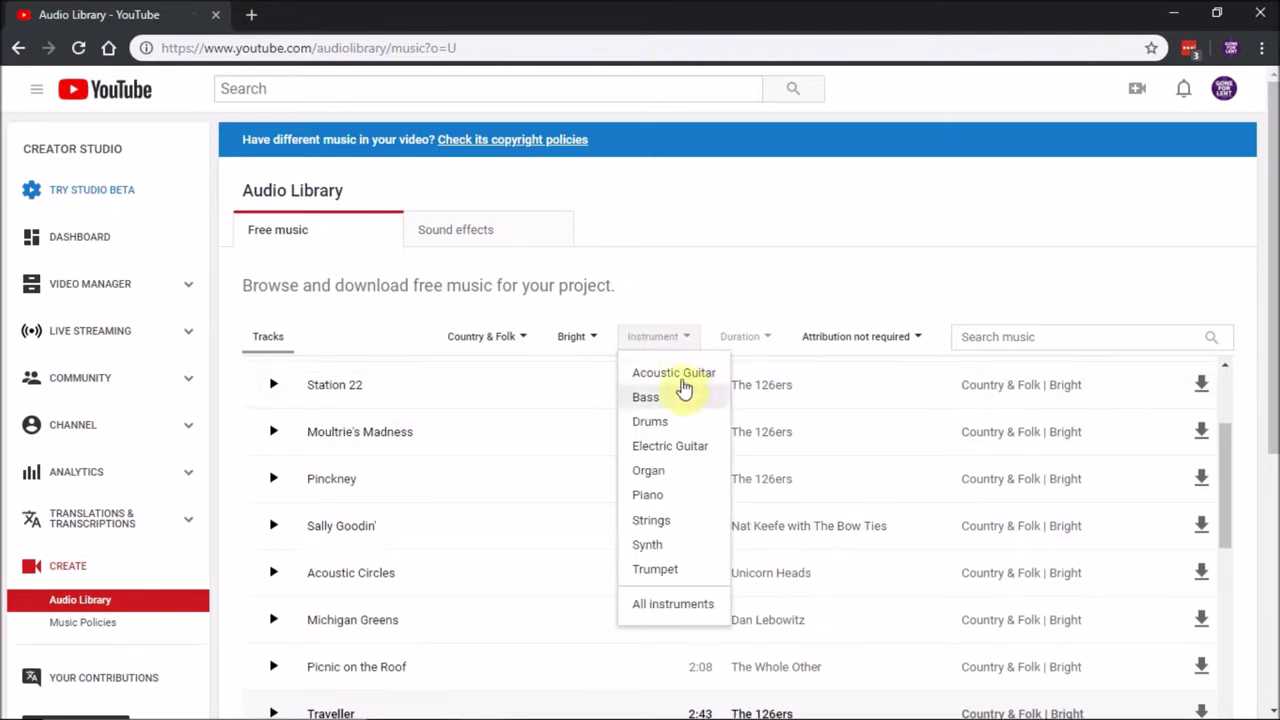
click(743, 340)
click(750, 340)
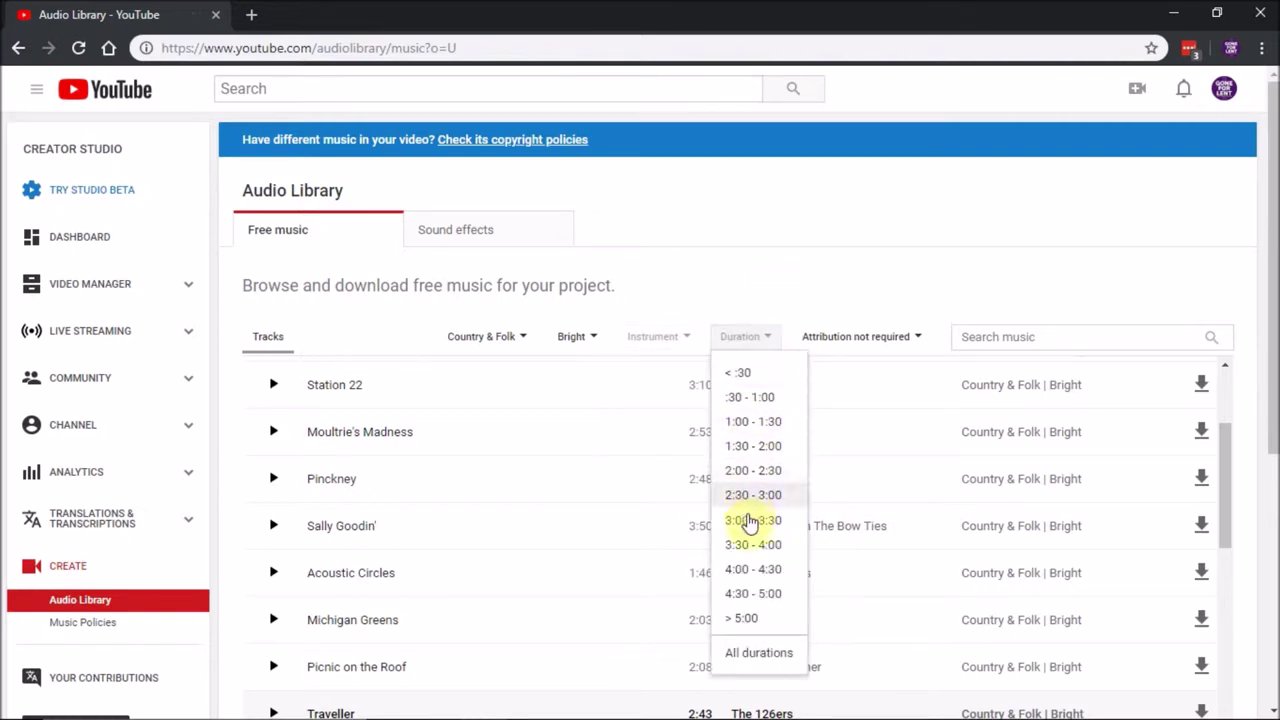
click(808, 264)
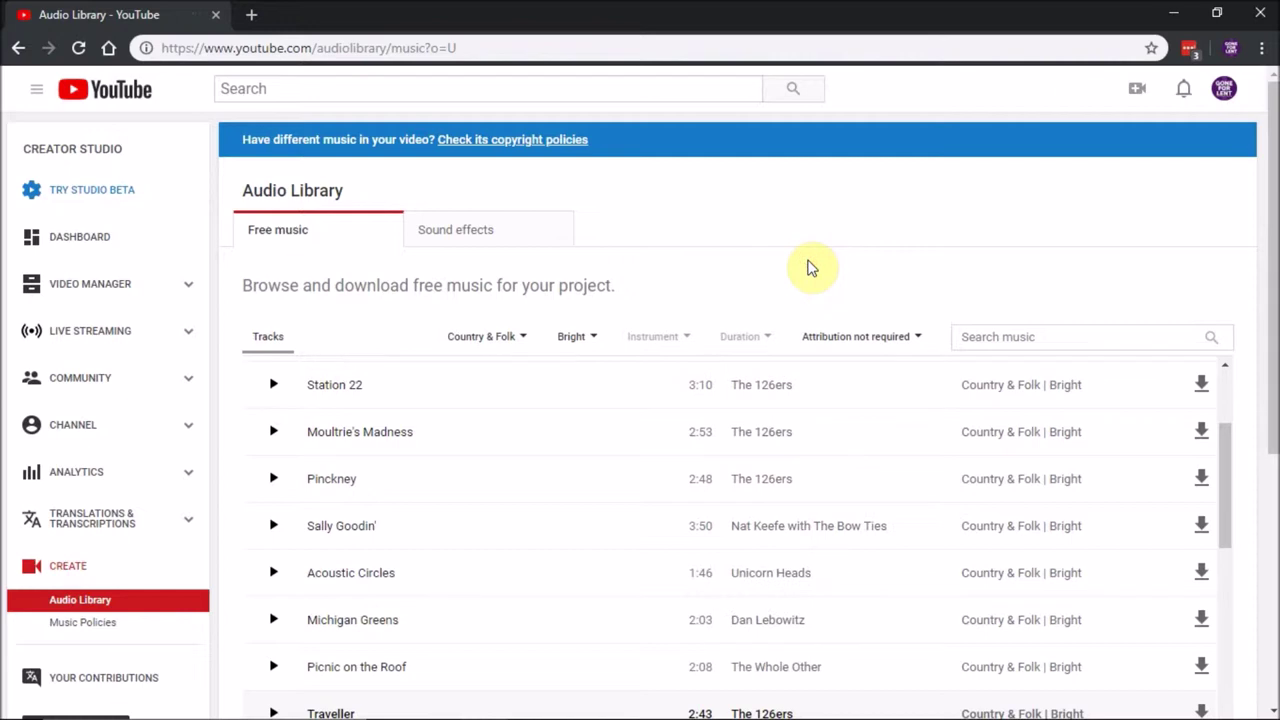
Search the music for "field" and preview the track On My Way Home (Sting), stopping it after a few seconds
click(985, 333)
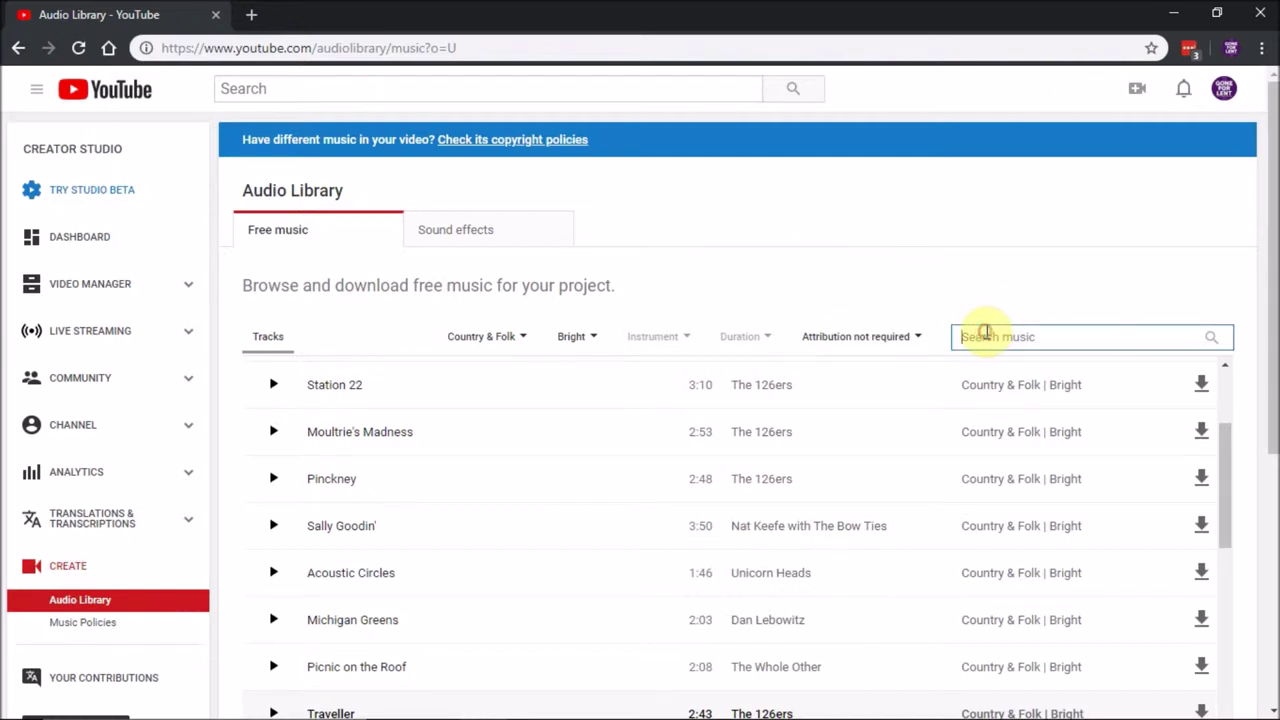
text(fl)
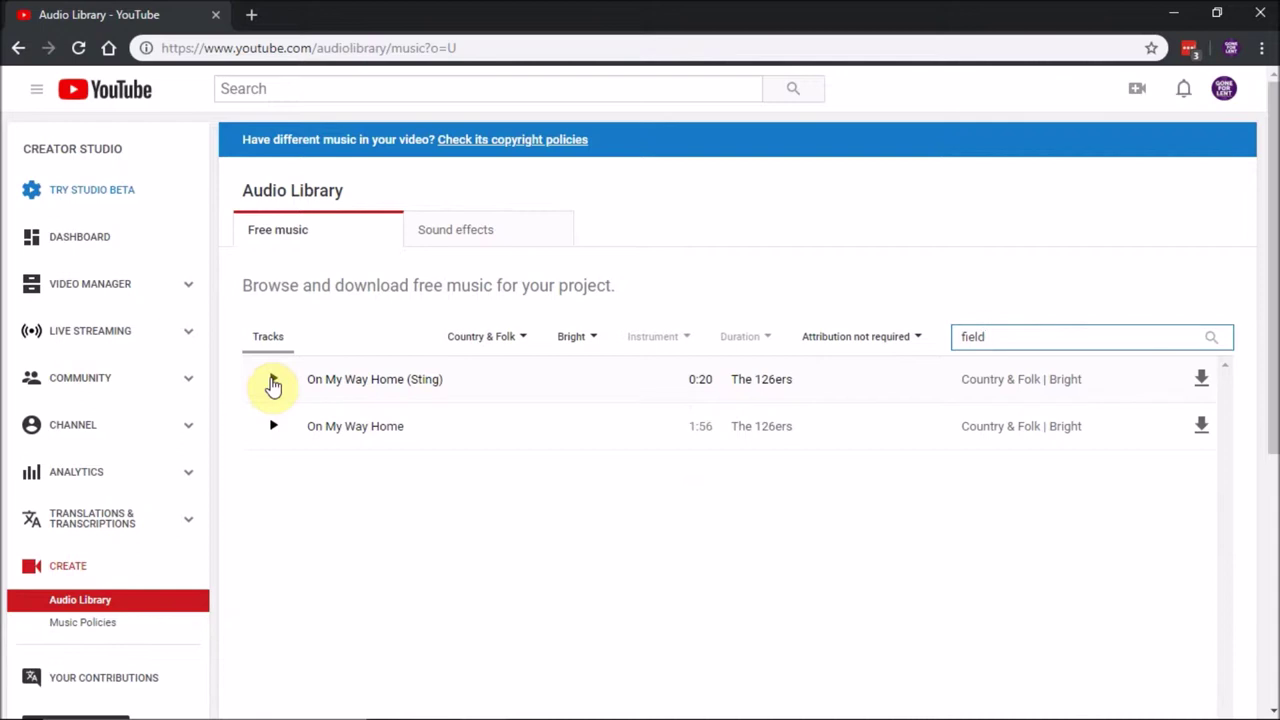
click(274, 384)
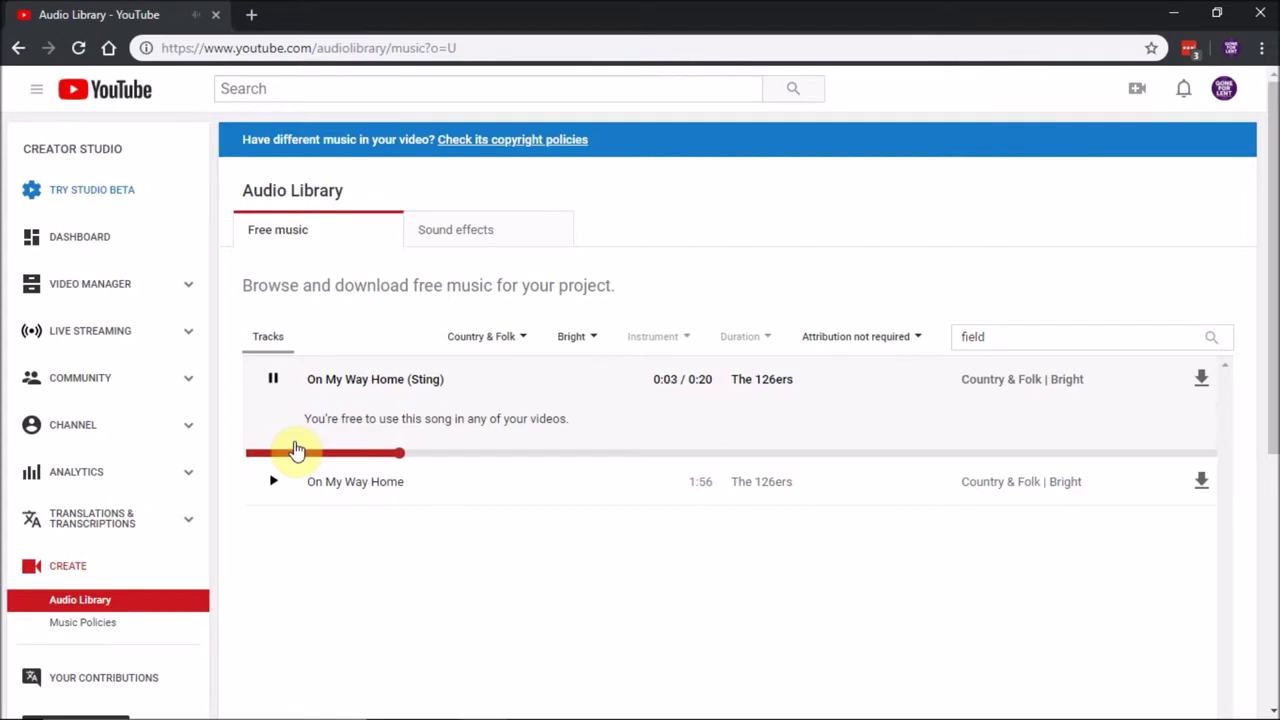
click(274, 384)
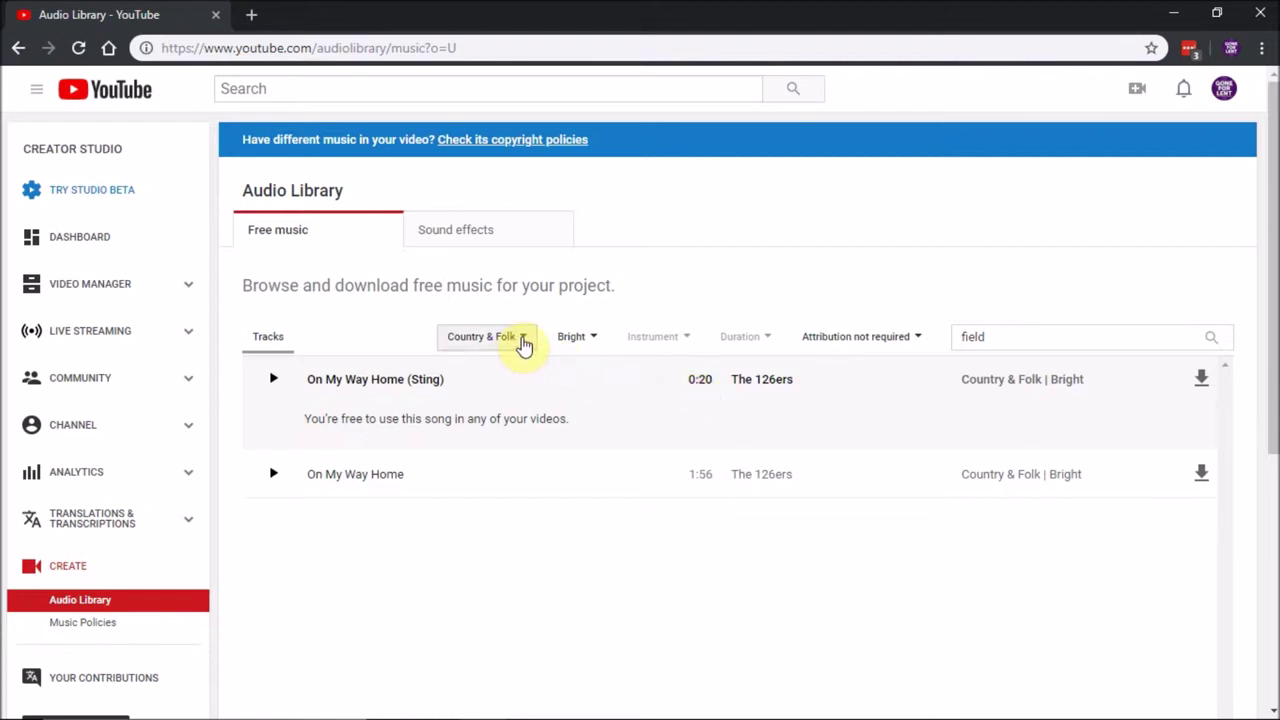
Change the genre filter to Reggae and the mood filter to Happy, and clear the music search term
click(522, 338)
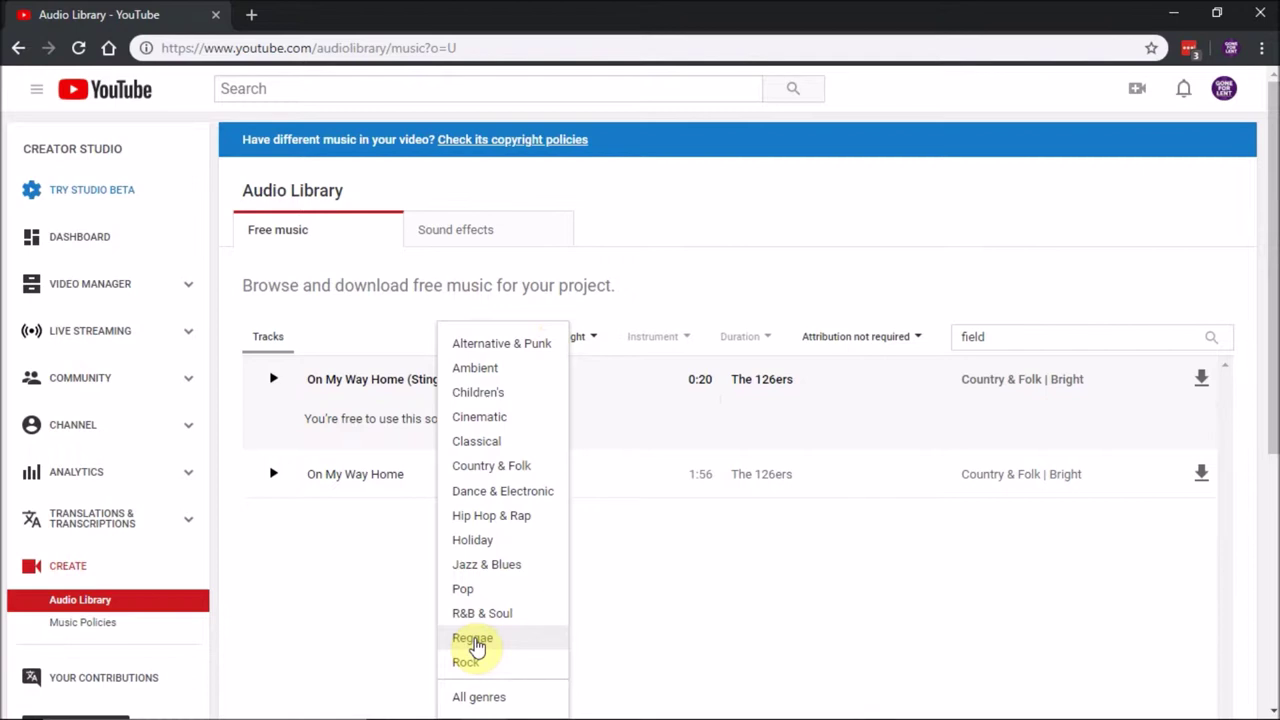
click(475, 640)
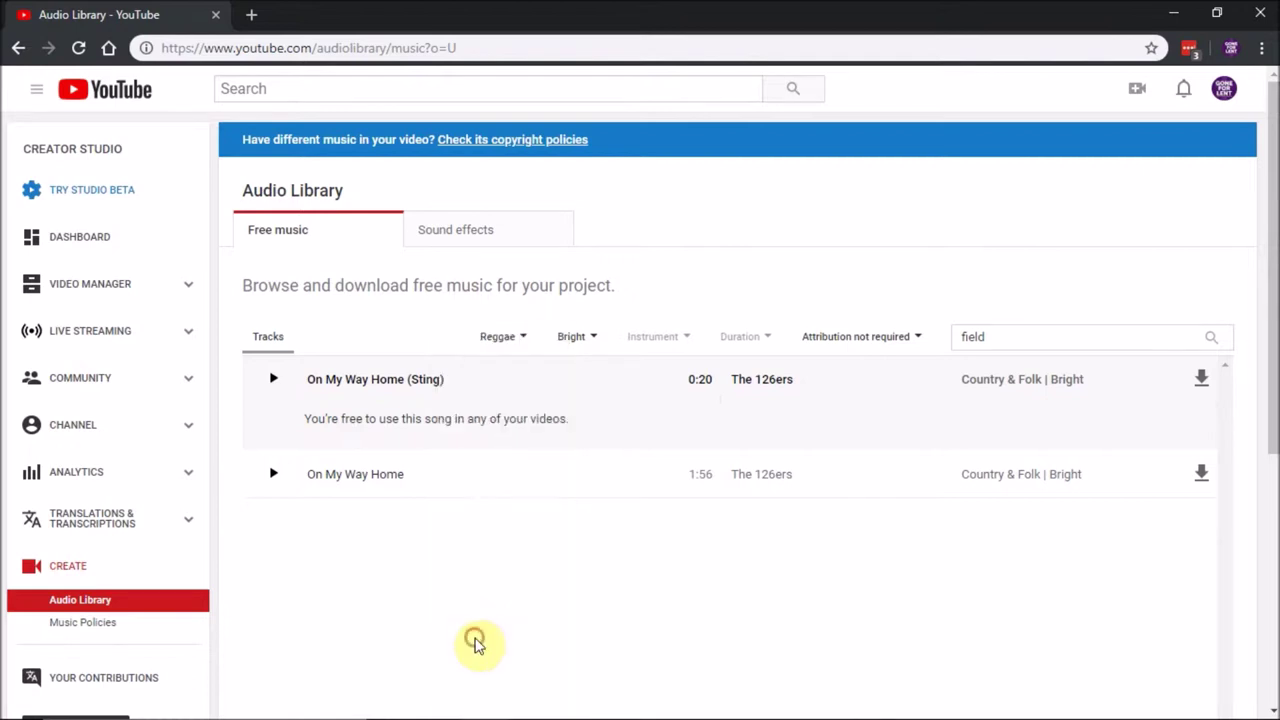
click(585, 344)
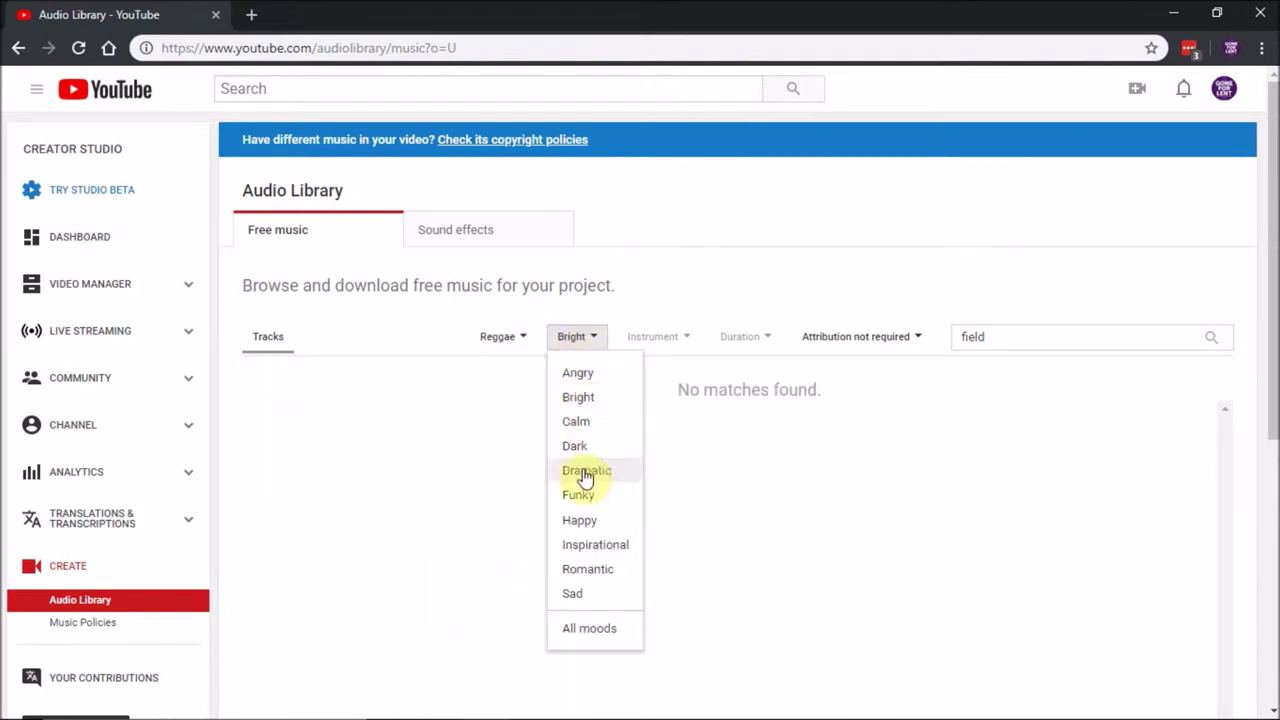
click(580, 521)
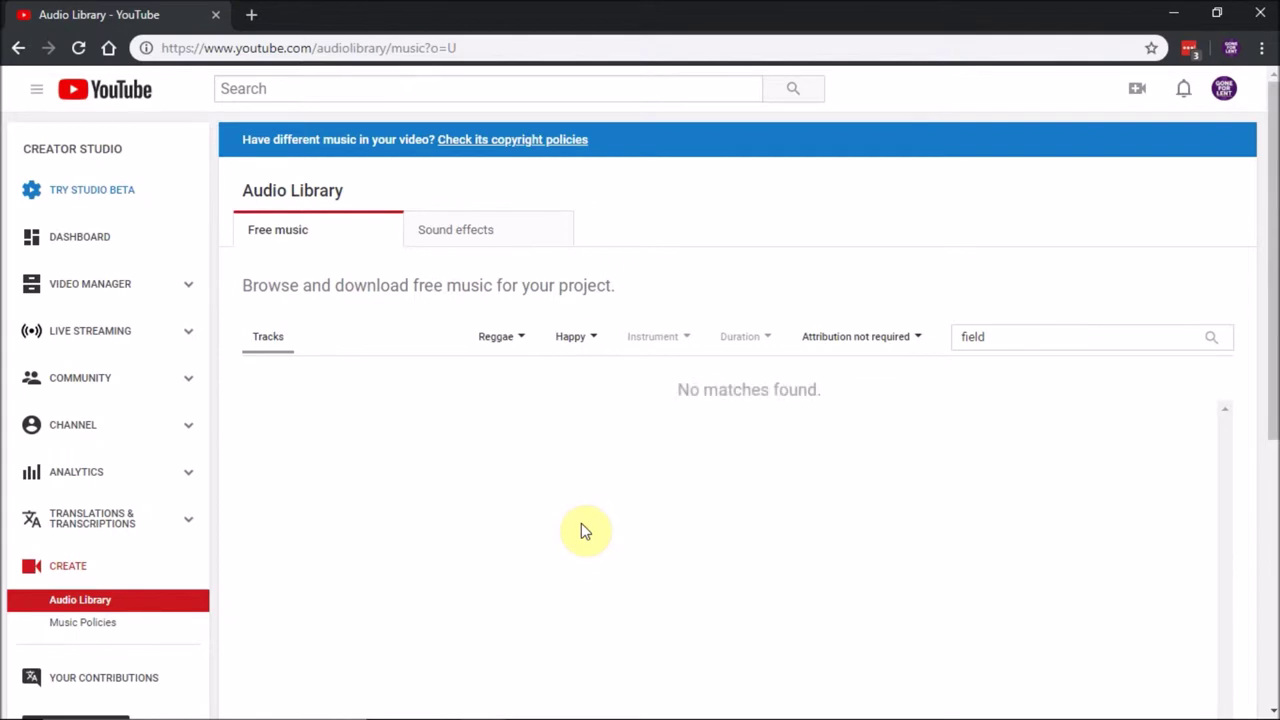
double_click(973, 334)
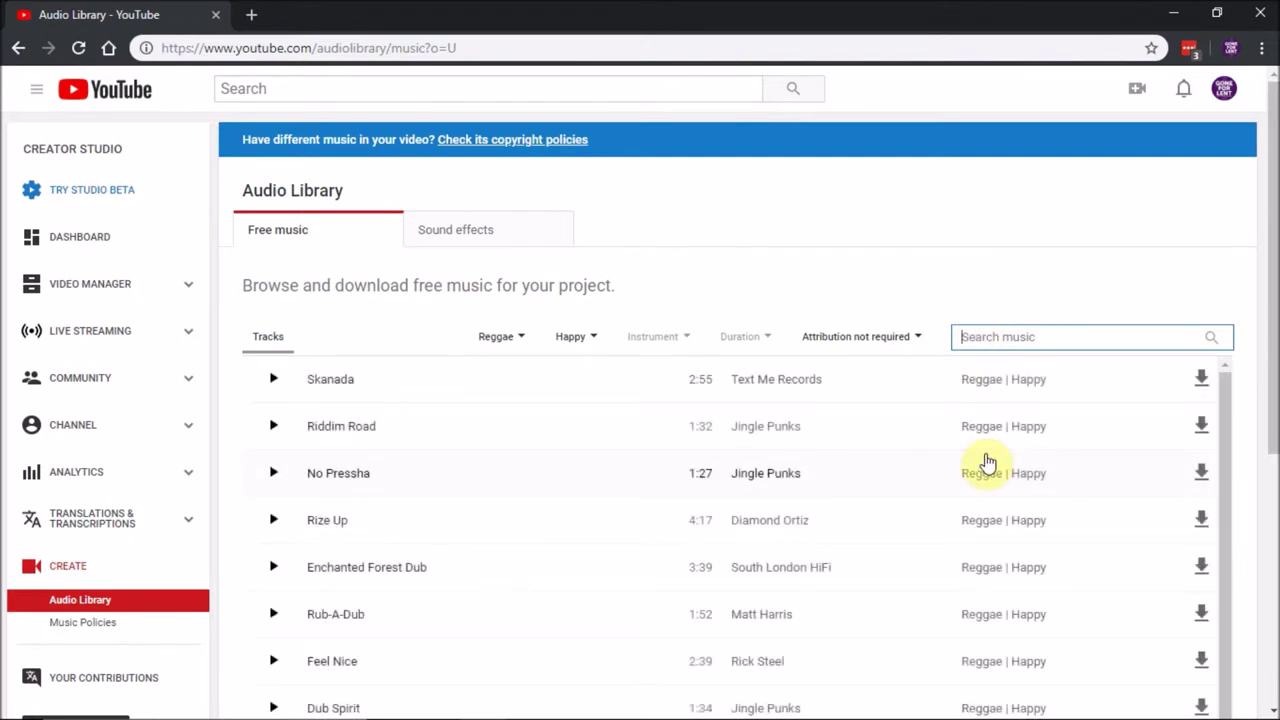
scroll(420, 450, down, 1)
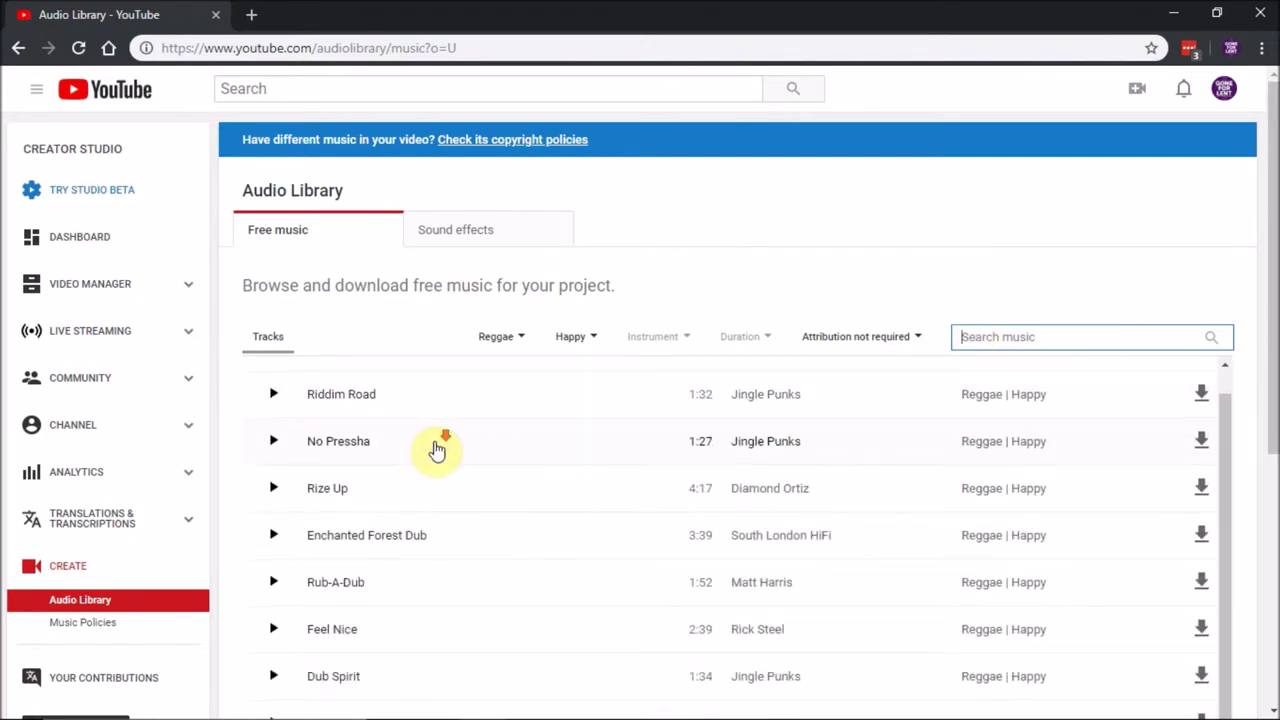
Preview the track Run Little Chicken by The Mini Vandals, followed by Feel Nice by Rick Steel
scroll(437, 450, down, 3)
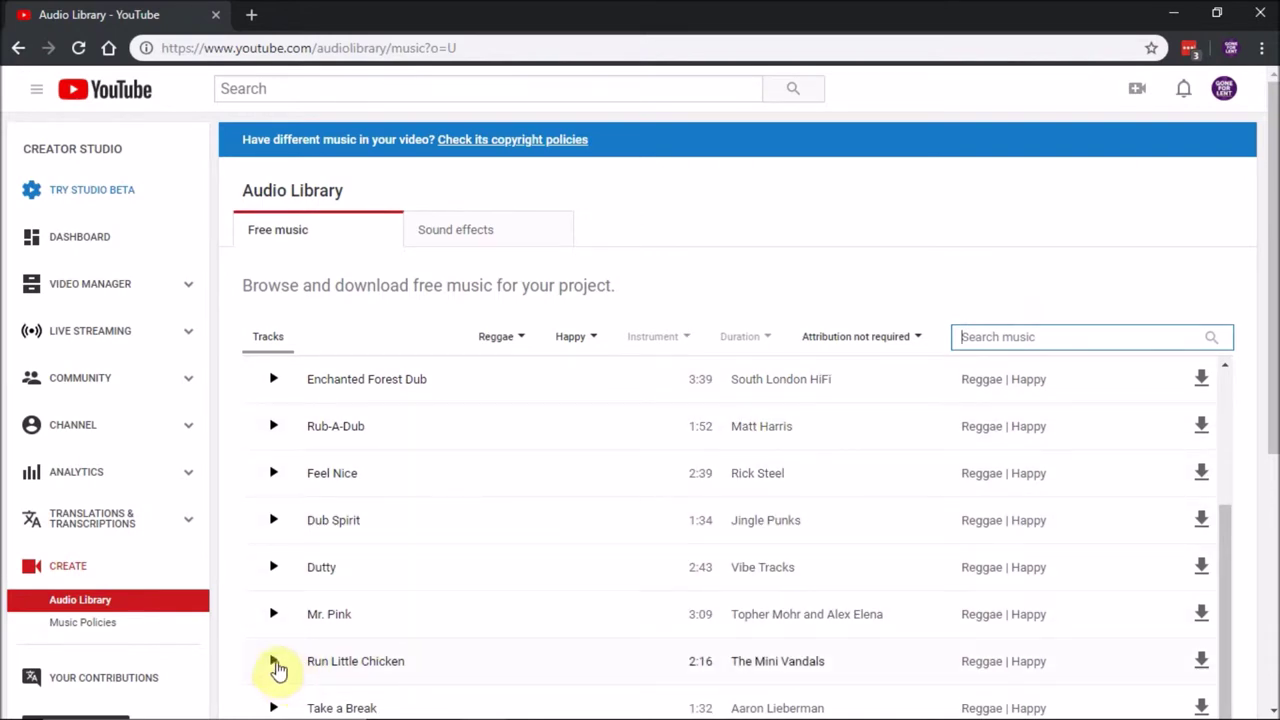
click(273, 661)
scroll(550, 565, down, 1)
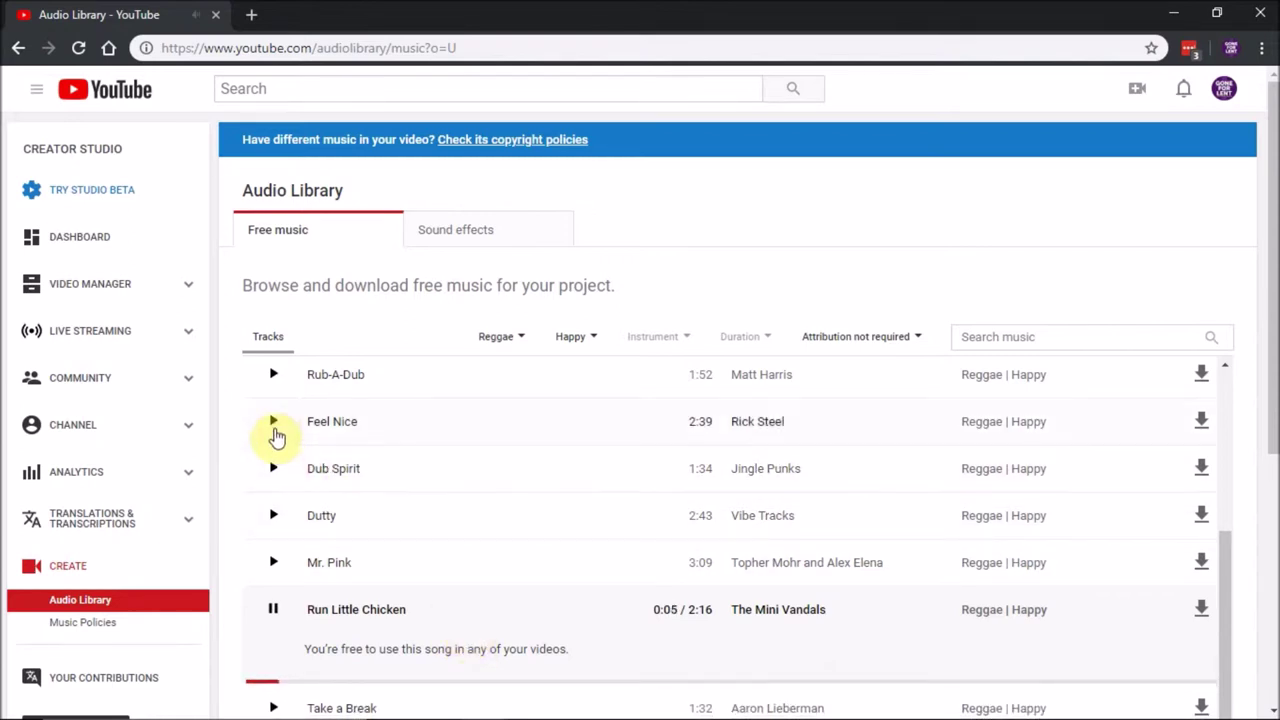
click(272, 422)
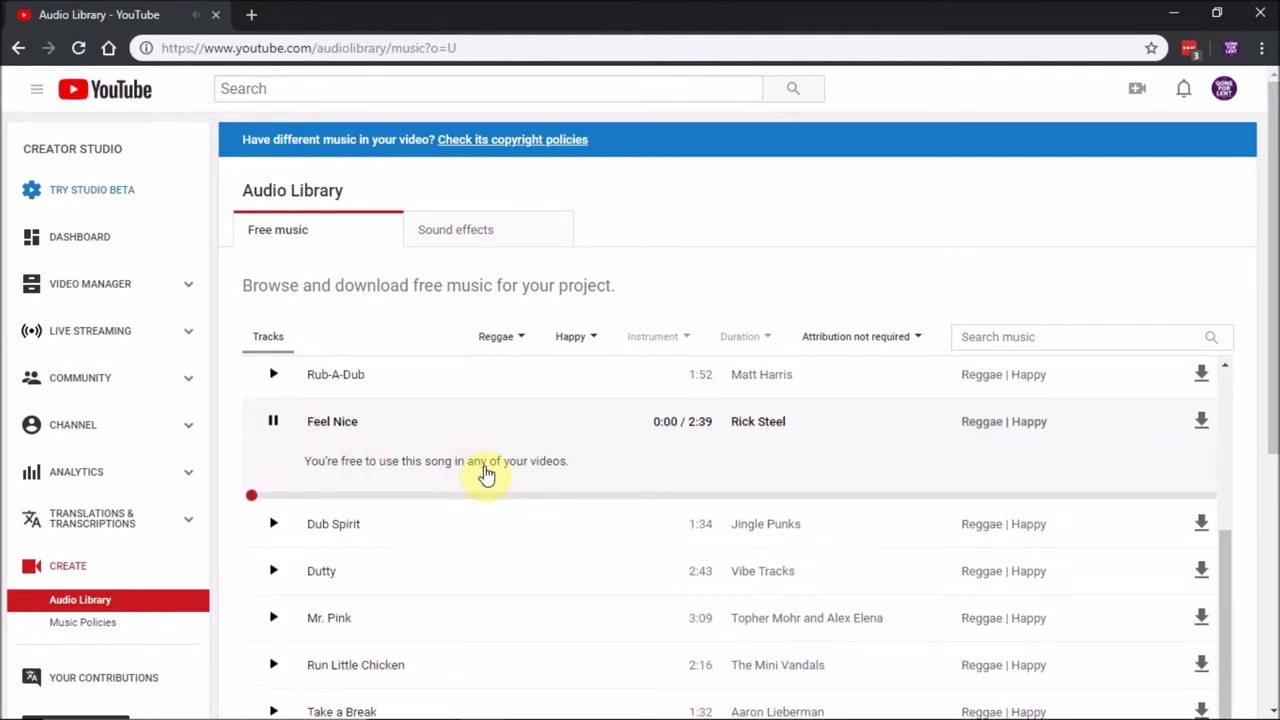
Preview the tracks Enchanted Forest Dub and Riddim Road, stopping playback after a few seconds of Riddim Road
scroll(486, 474, up, 4)
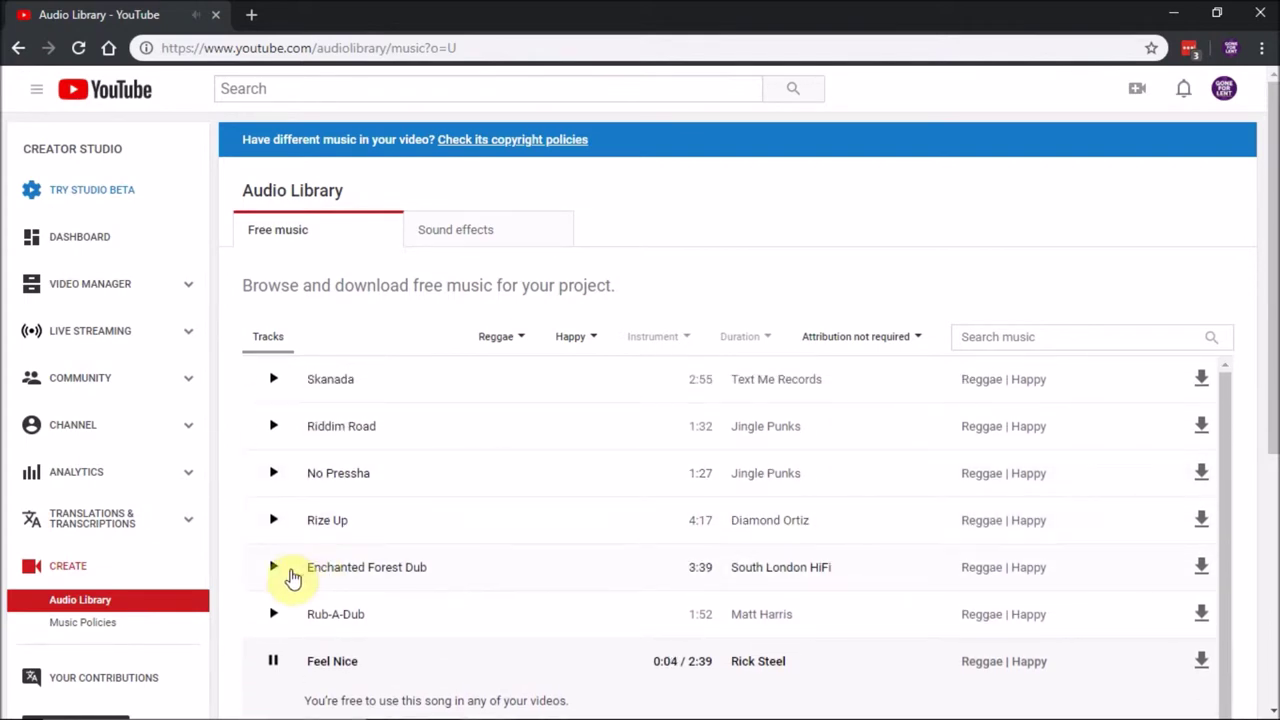
click(274, 567)
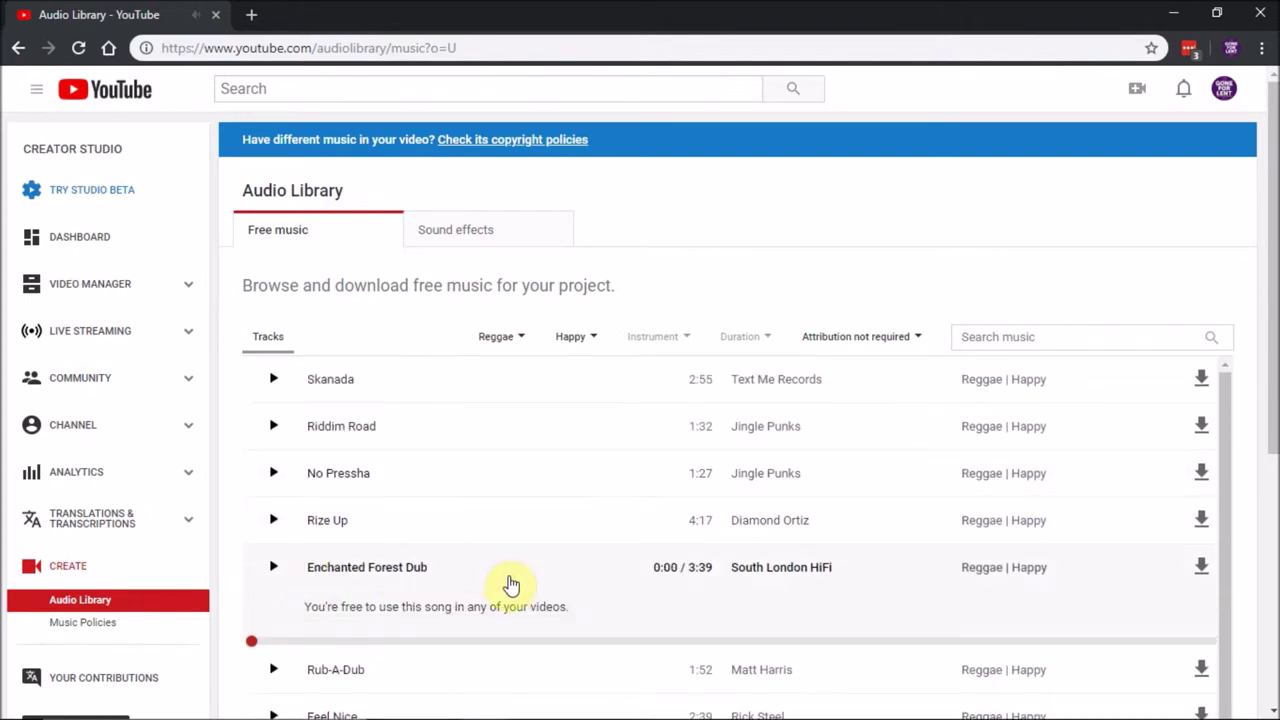
scroll(511, 585, down, 1)
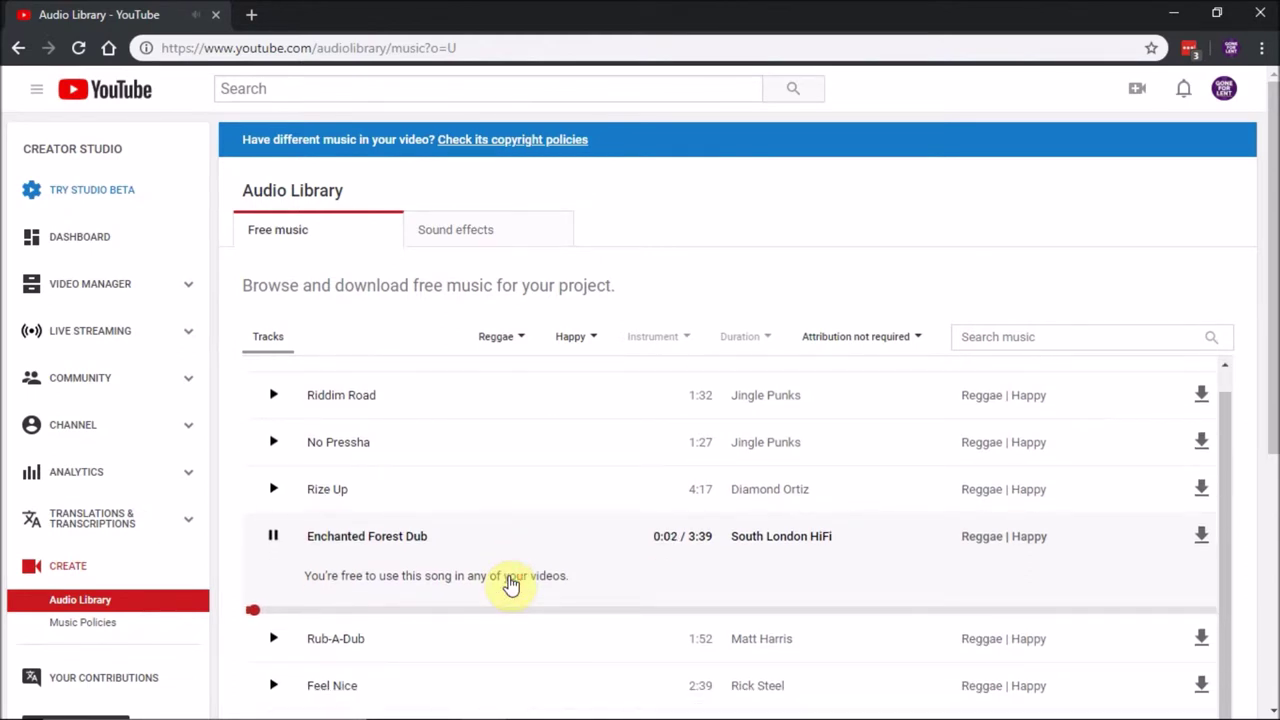
scroll(511, 585, up, 1)
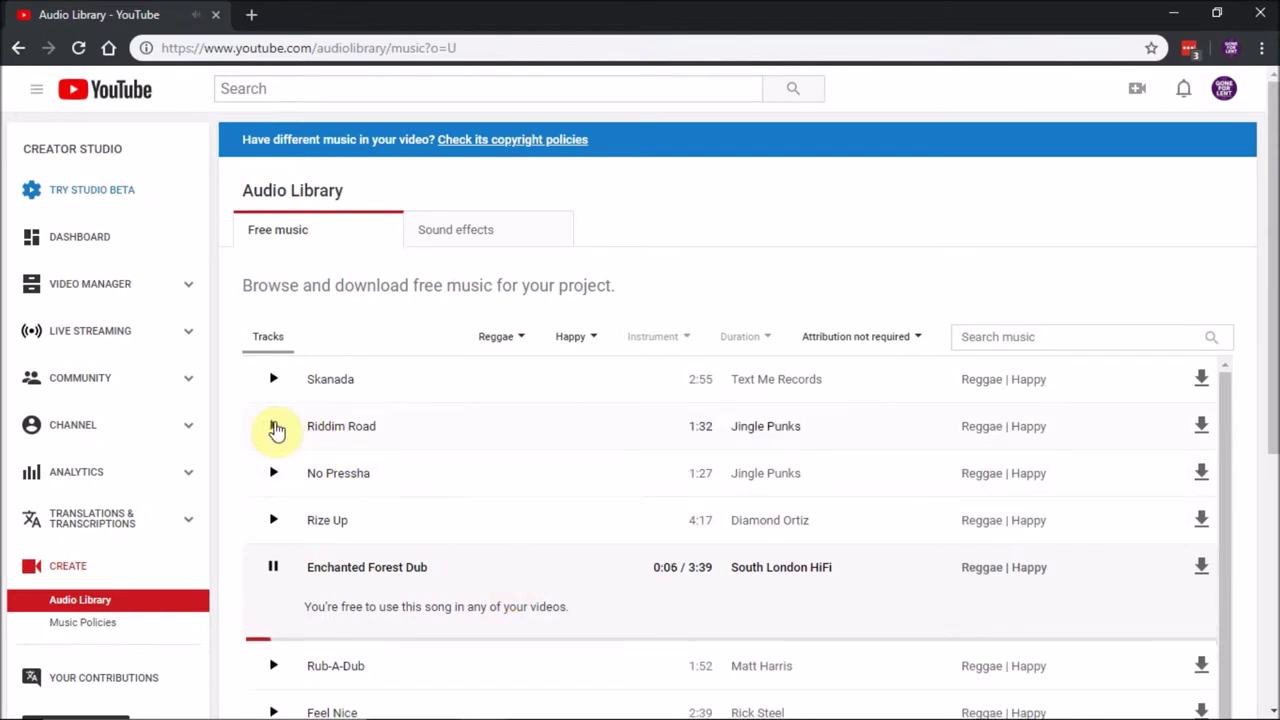
click(274, 427)
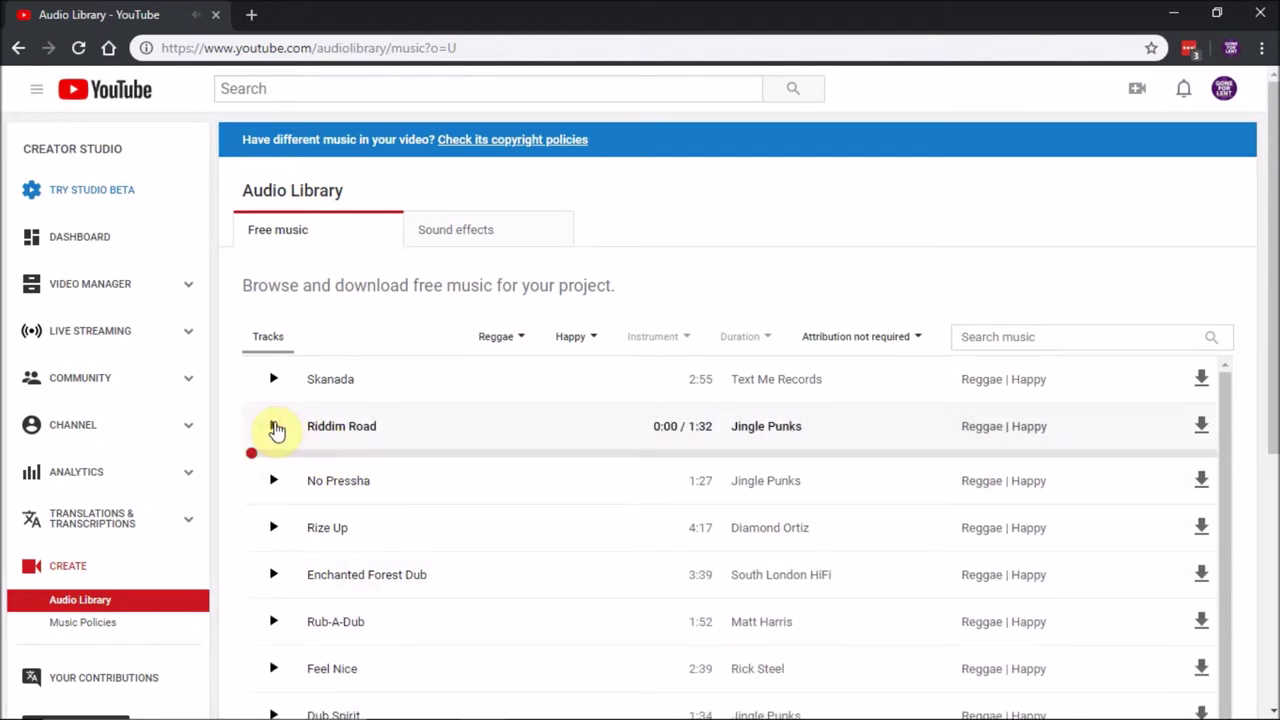
click(563, 437)
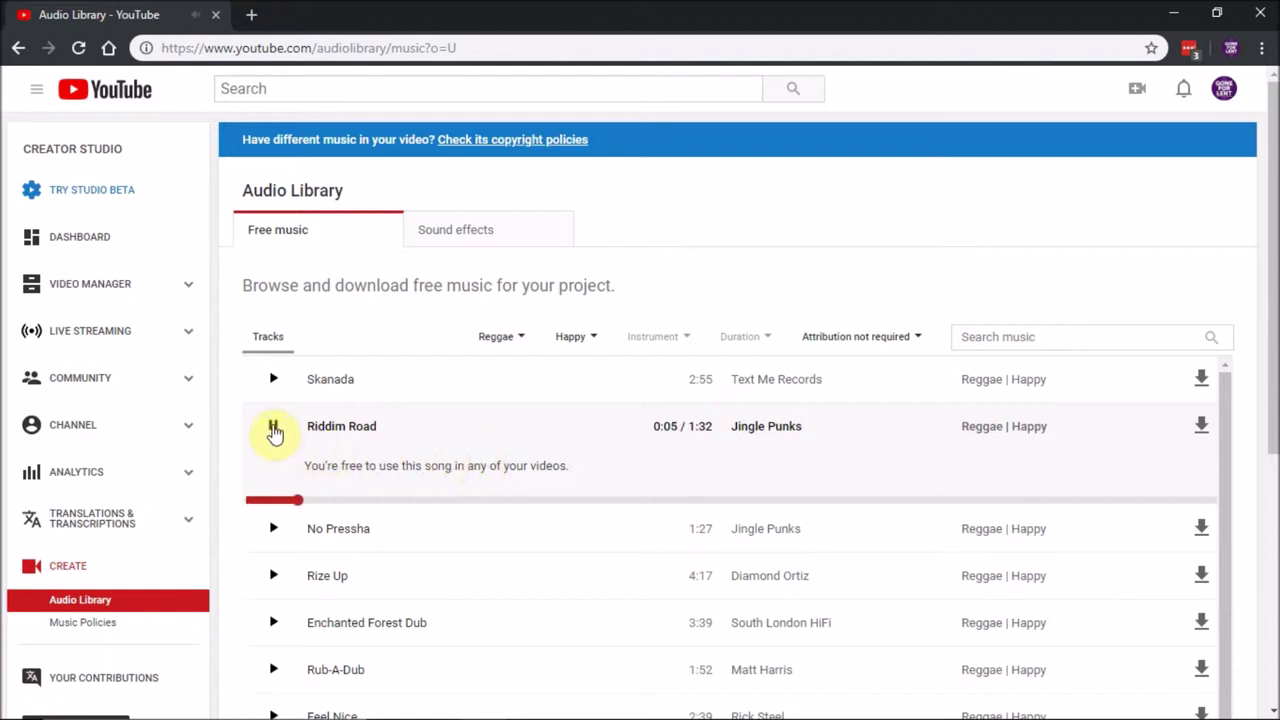
click(274, 430)
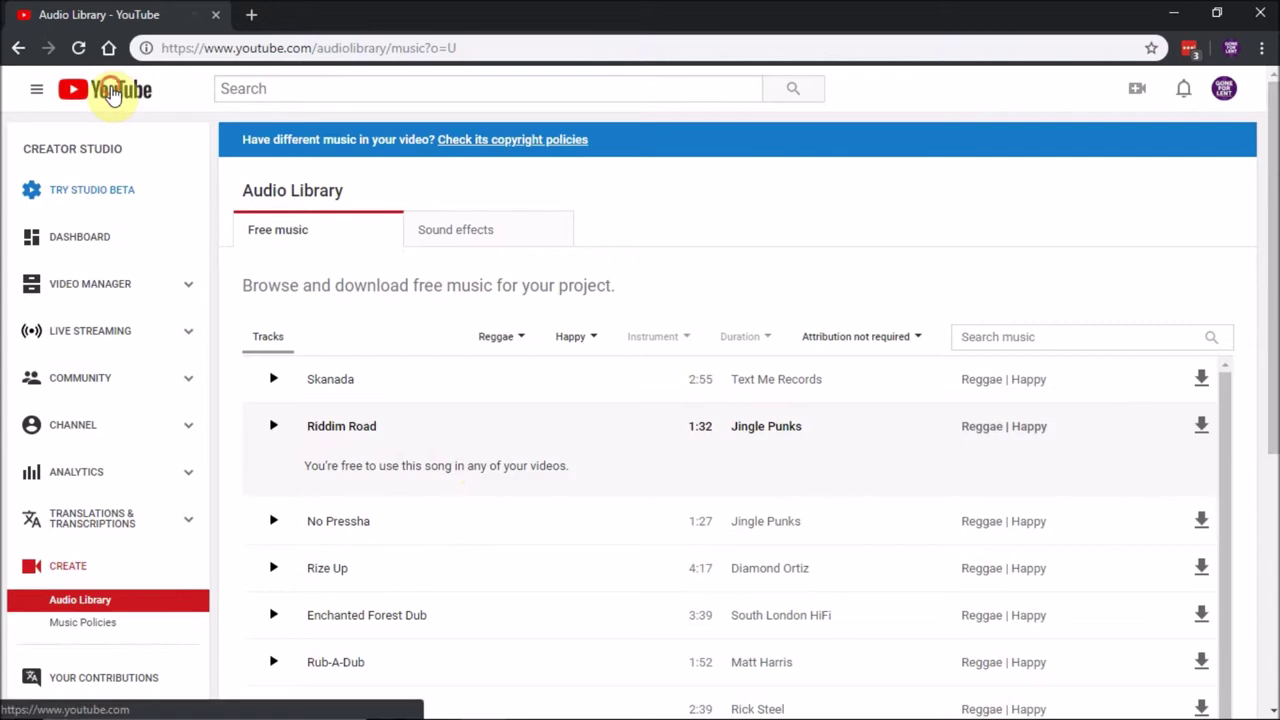
Return to the YouTube home page and reopen the Audio Library's free music list by way of Creator Studio
click(112, 93)
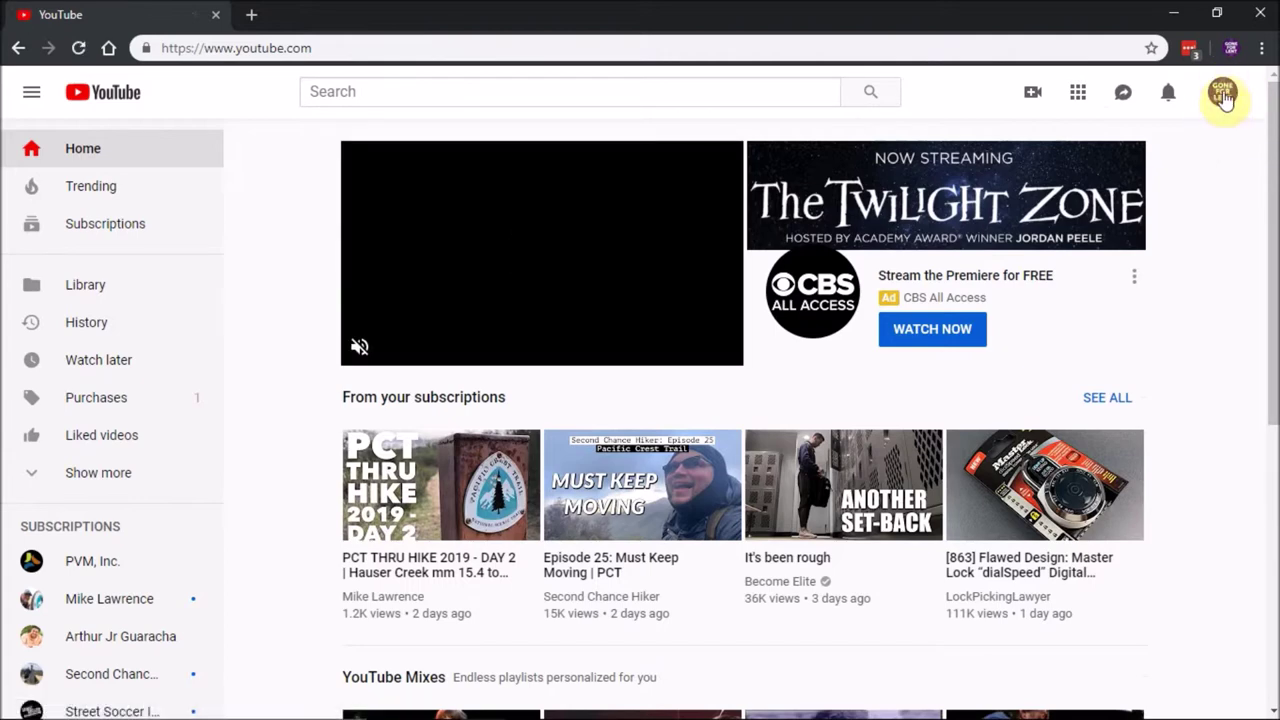
click(1222, 93)
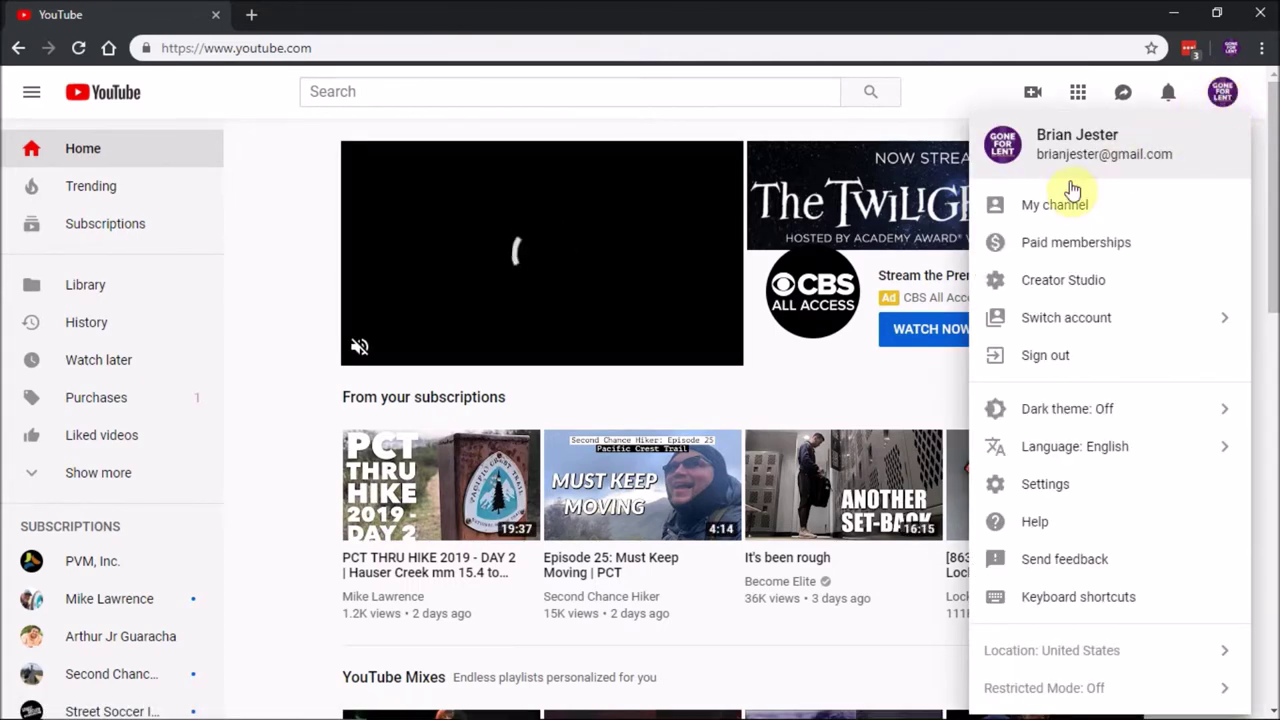
click(1066, 284)
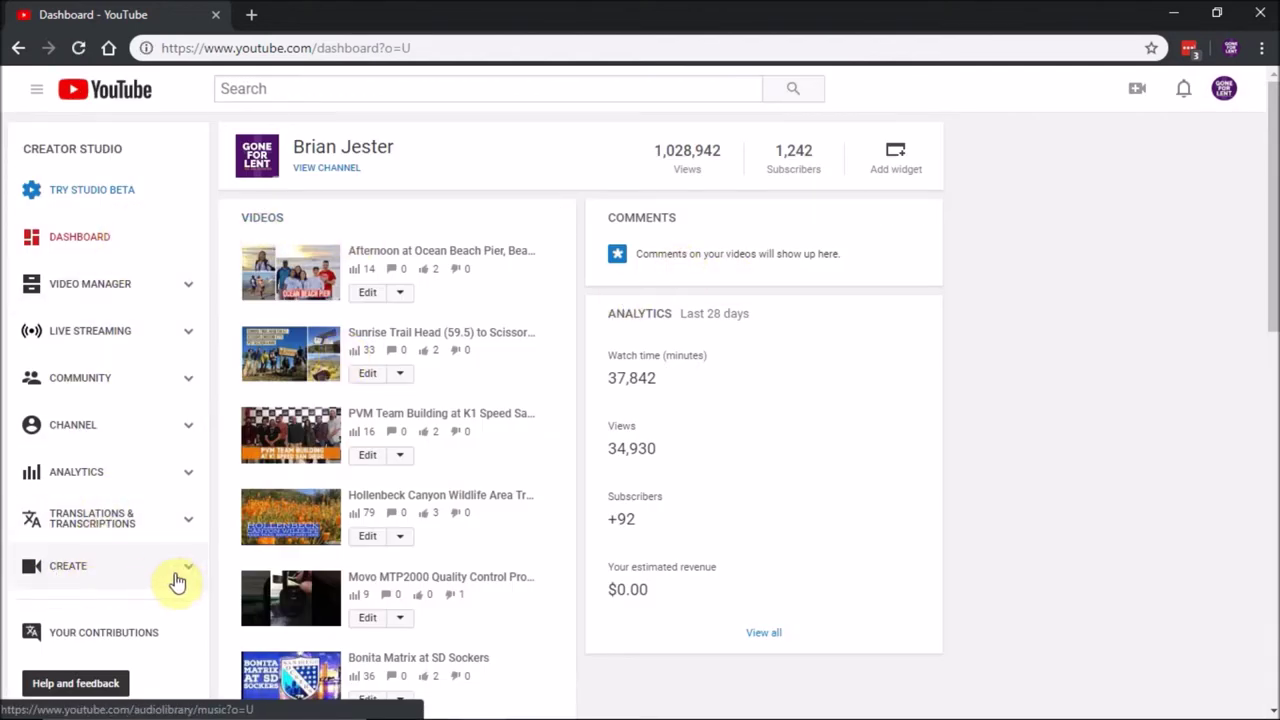
click(90, 572)
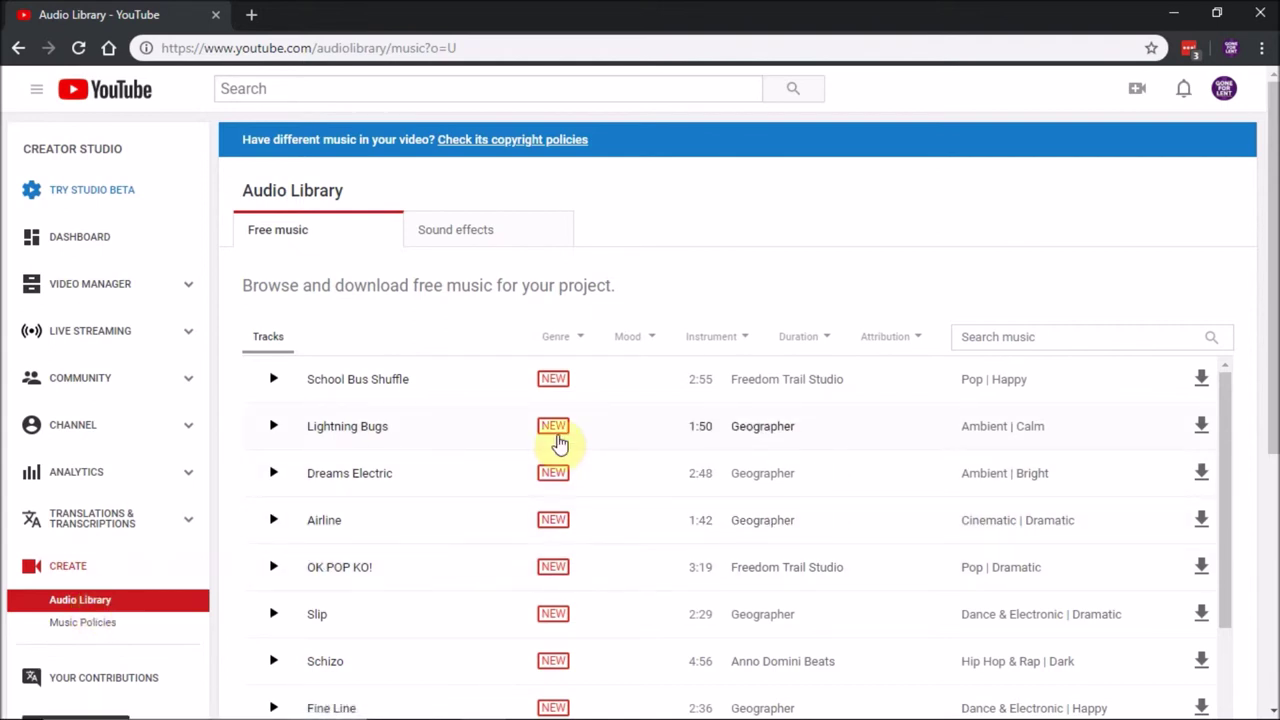
Download the track School Bus Shuffle by Freedom Trail Studio from the free music list
scroll(648, 449, down, 1)
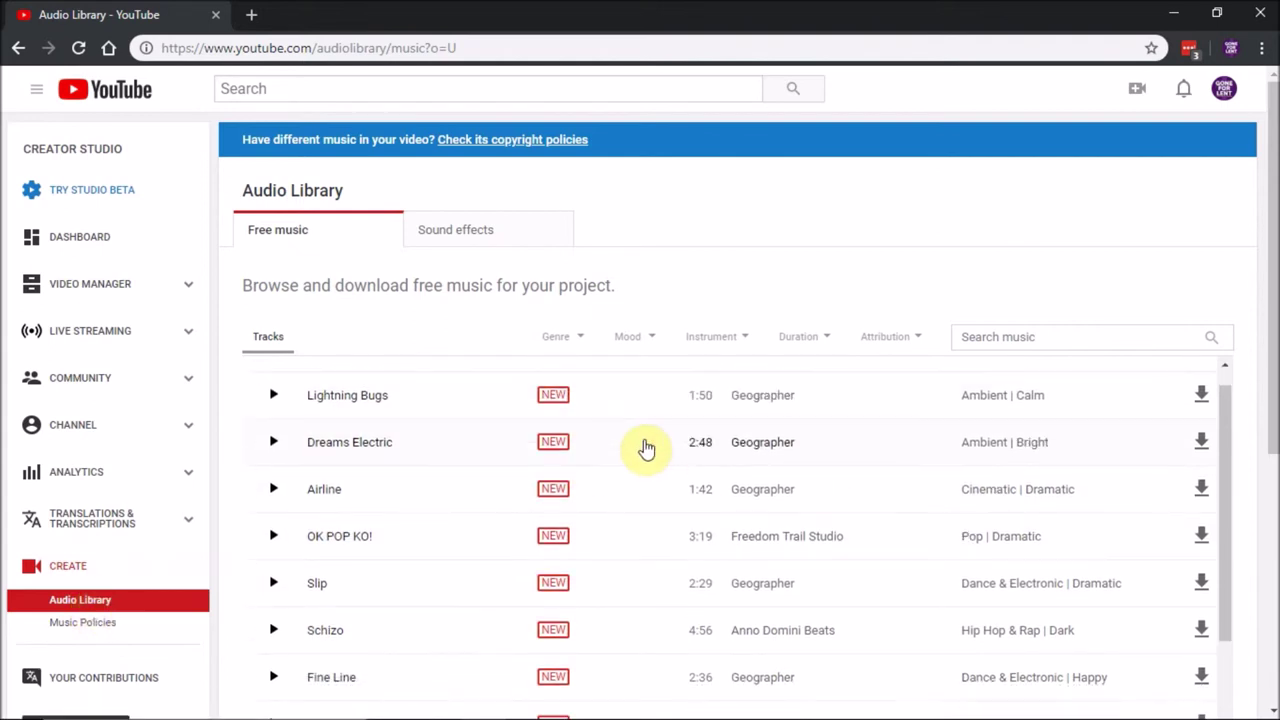
scroll(634, 434, up, 1)
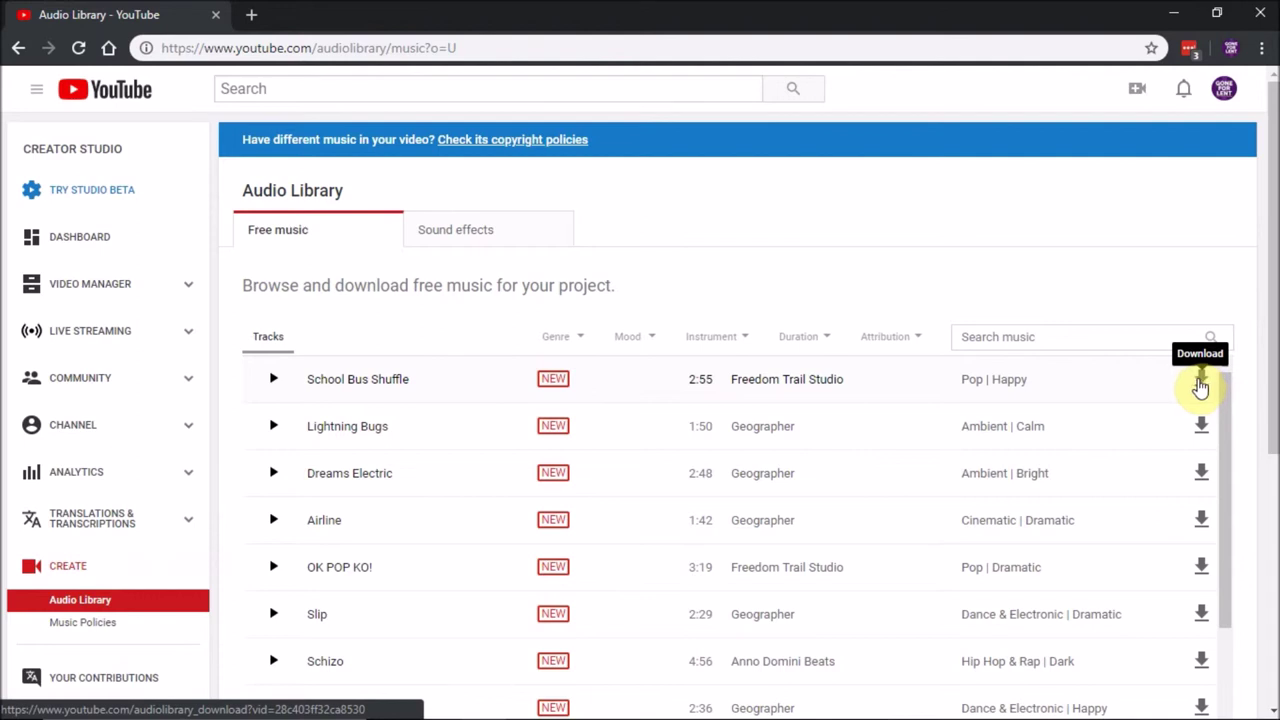
click(1200, 387)
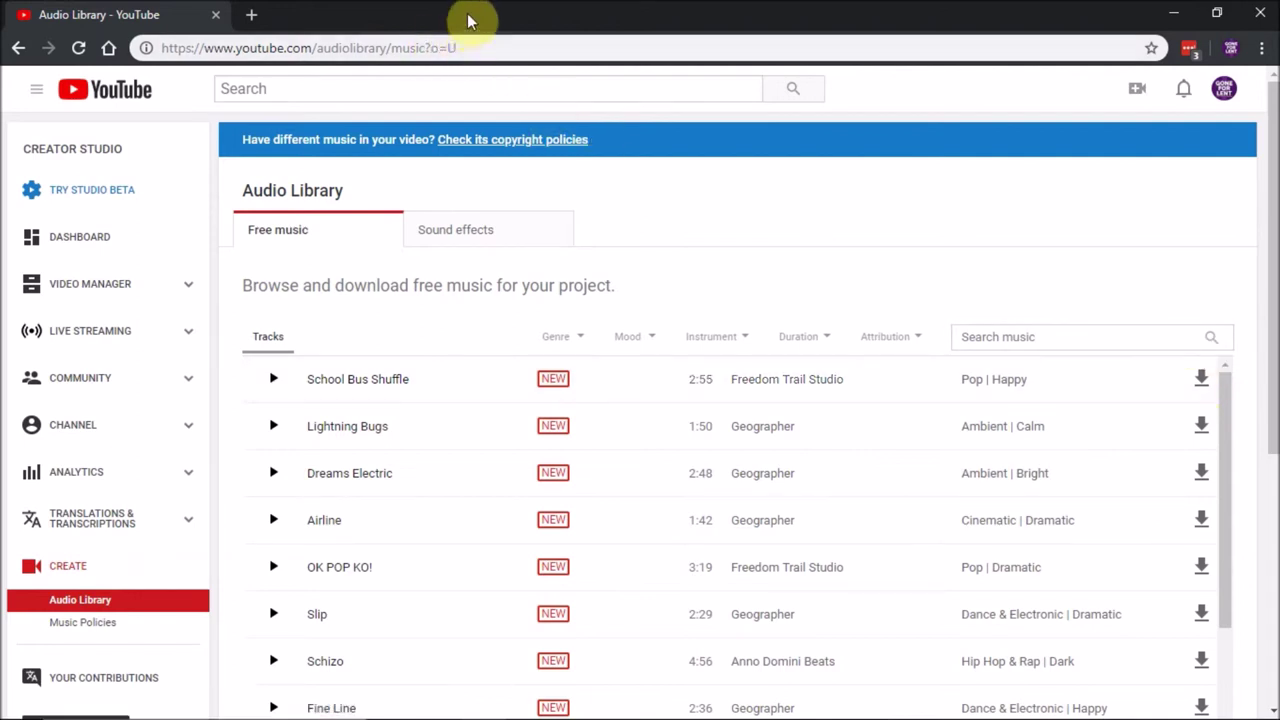
Restore the maximized browser window to a smaller size so the desktop shows beside it
double_click(470, 20)
drag(655, 50, 659, 41)
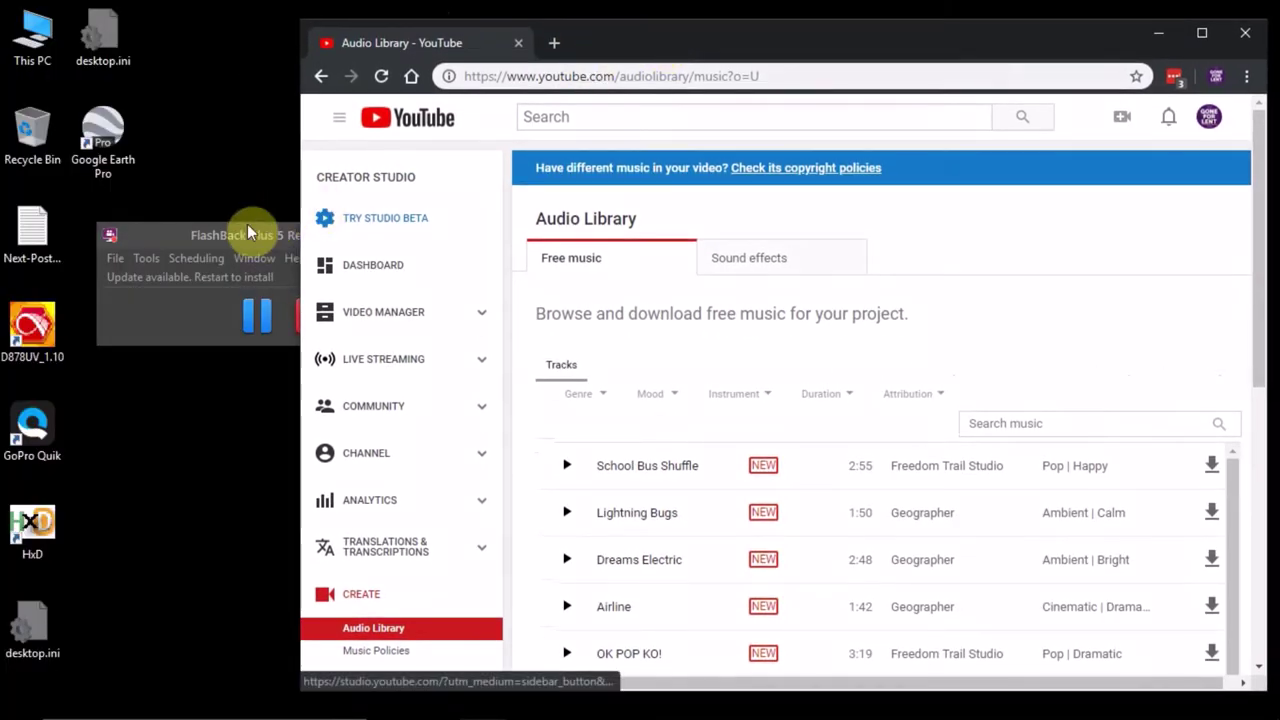